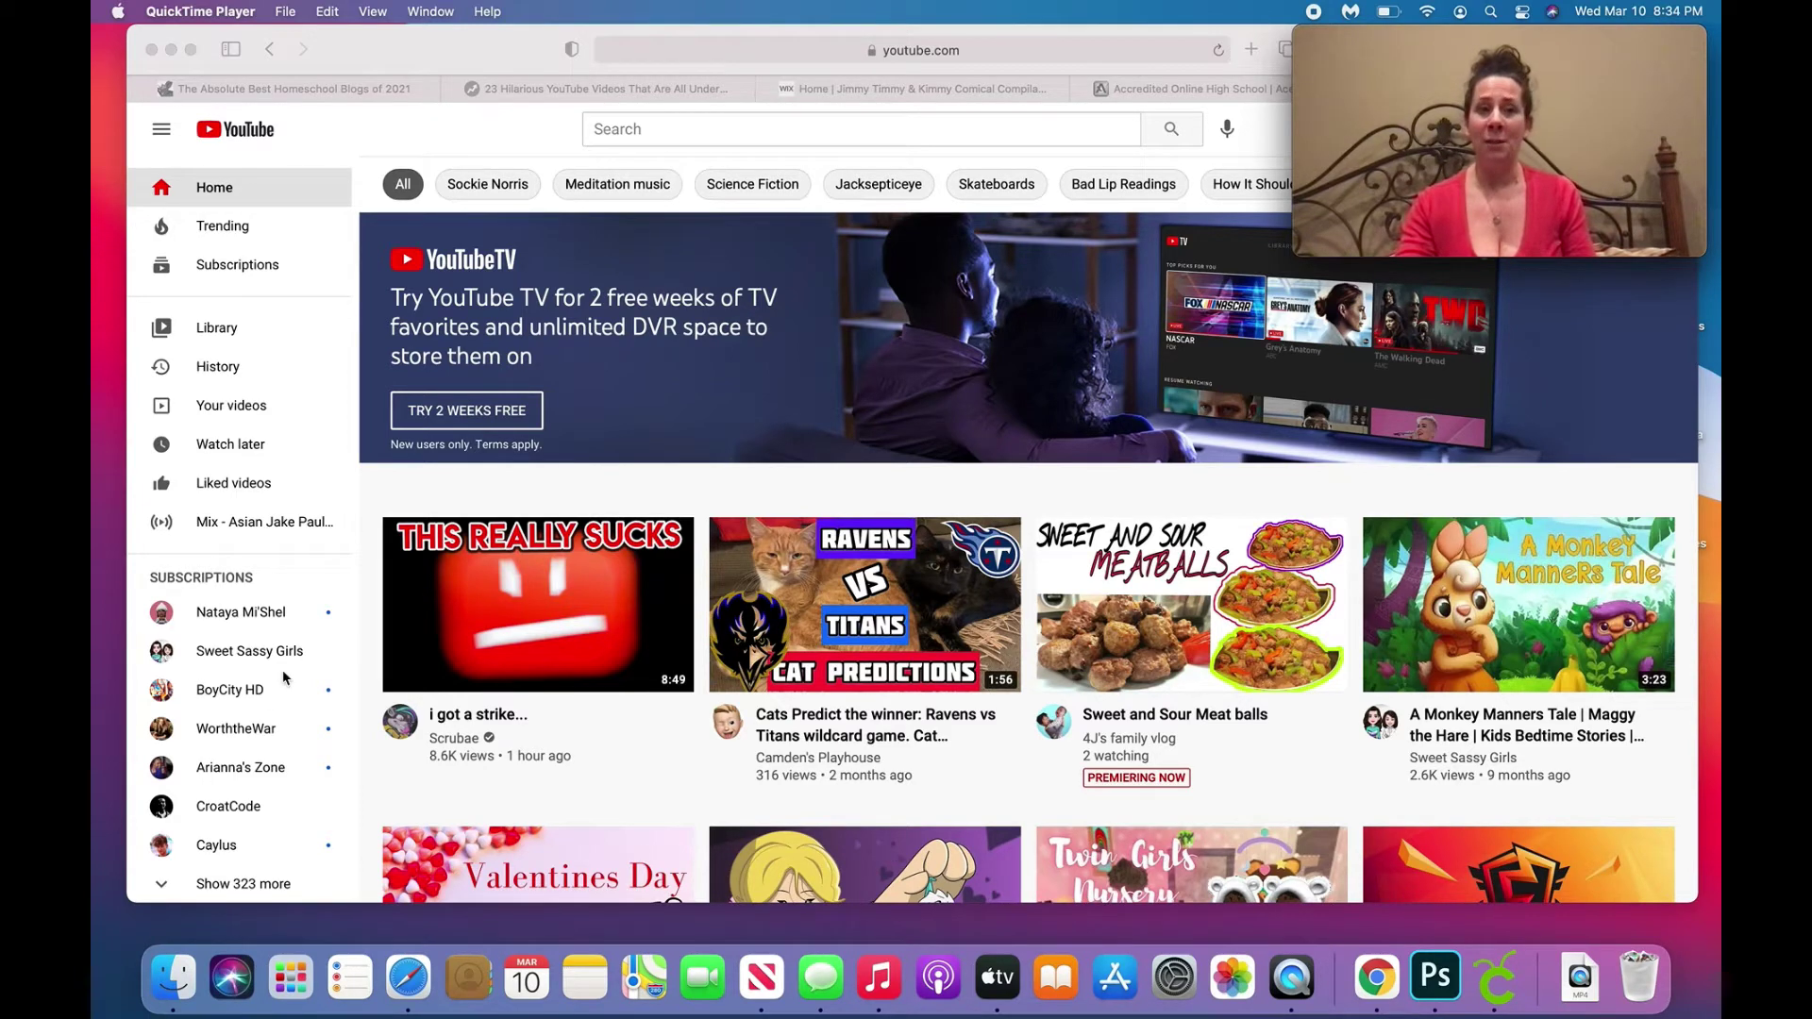
# Open Watch later and remove the play-gym lockdown video, leaving 51 videos.
pyautogui.click(245, 450)
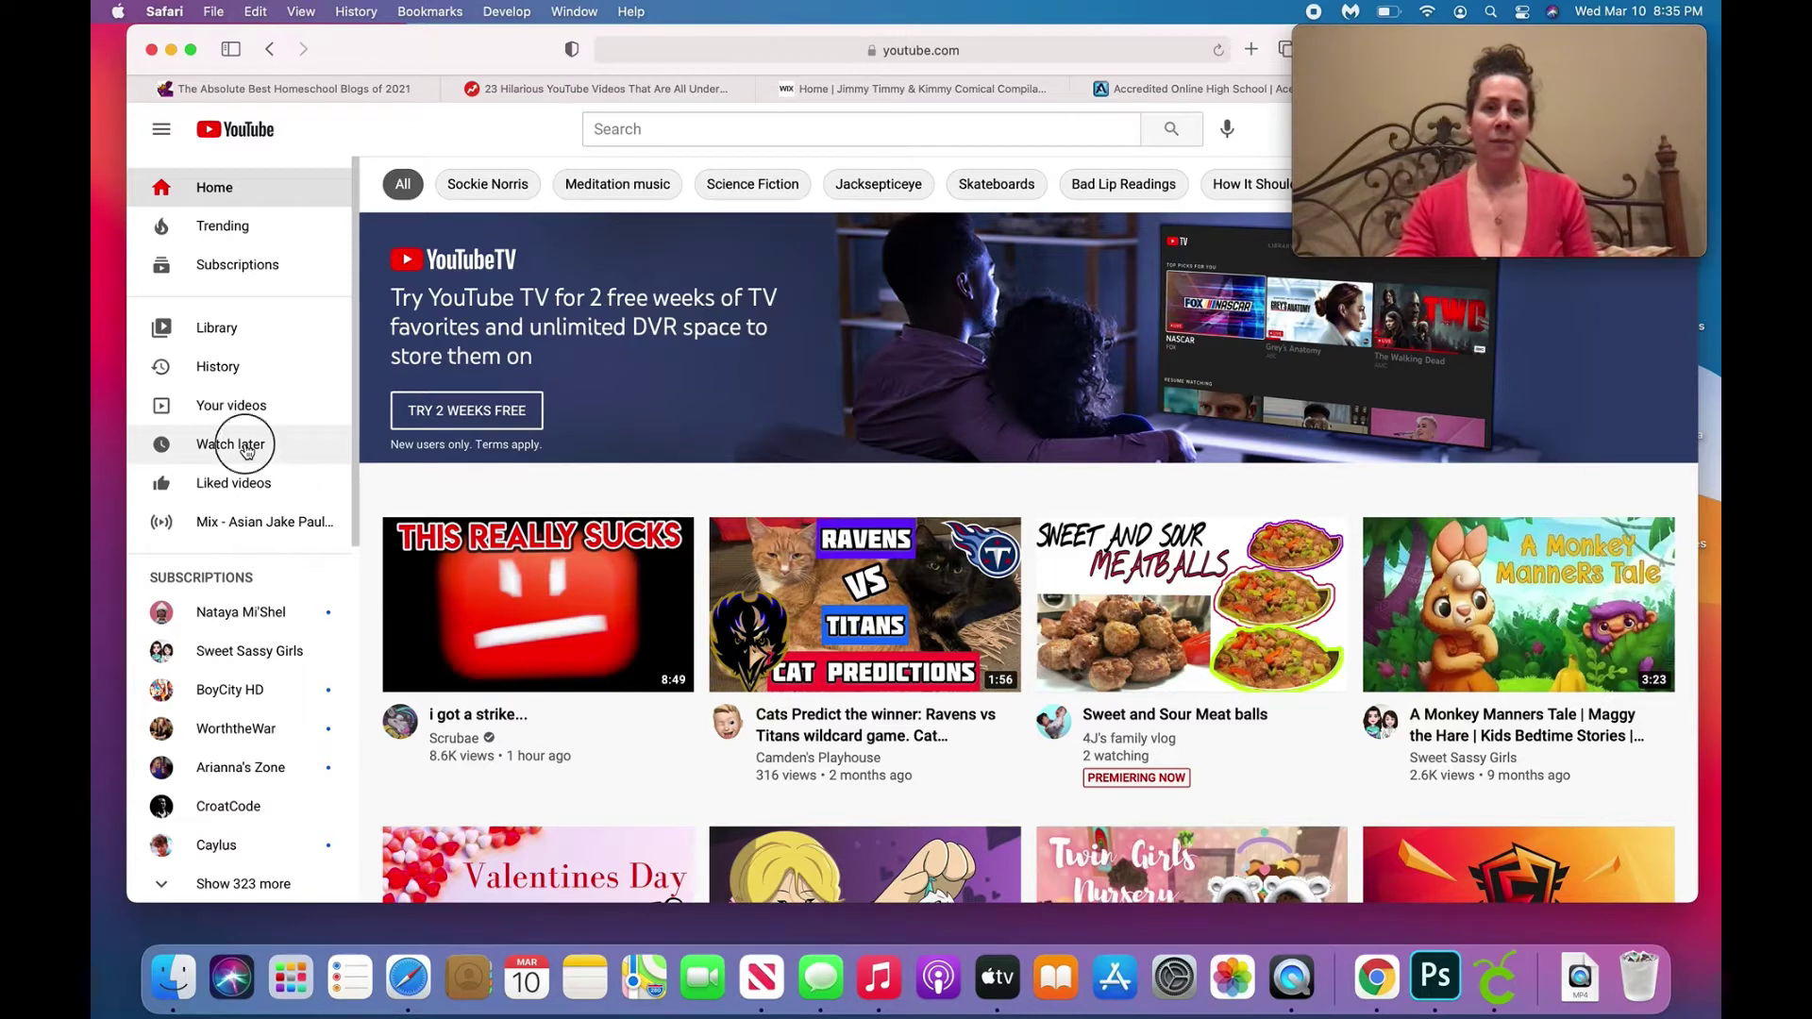
pyautogui.click(247, 449)
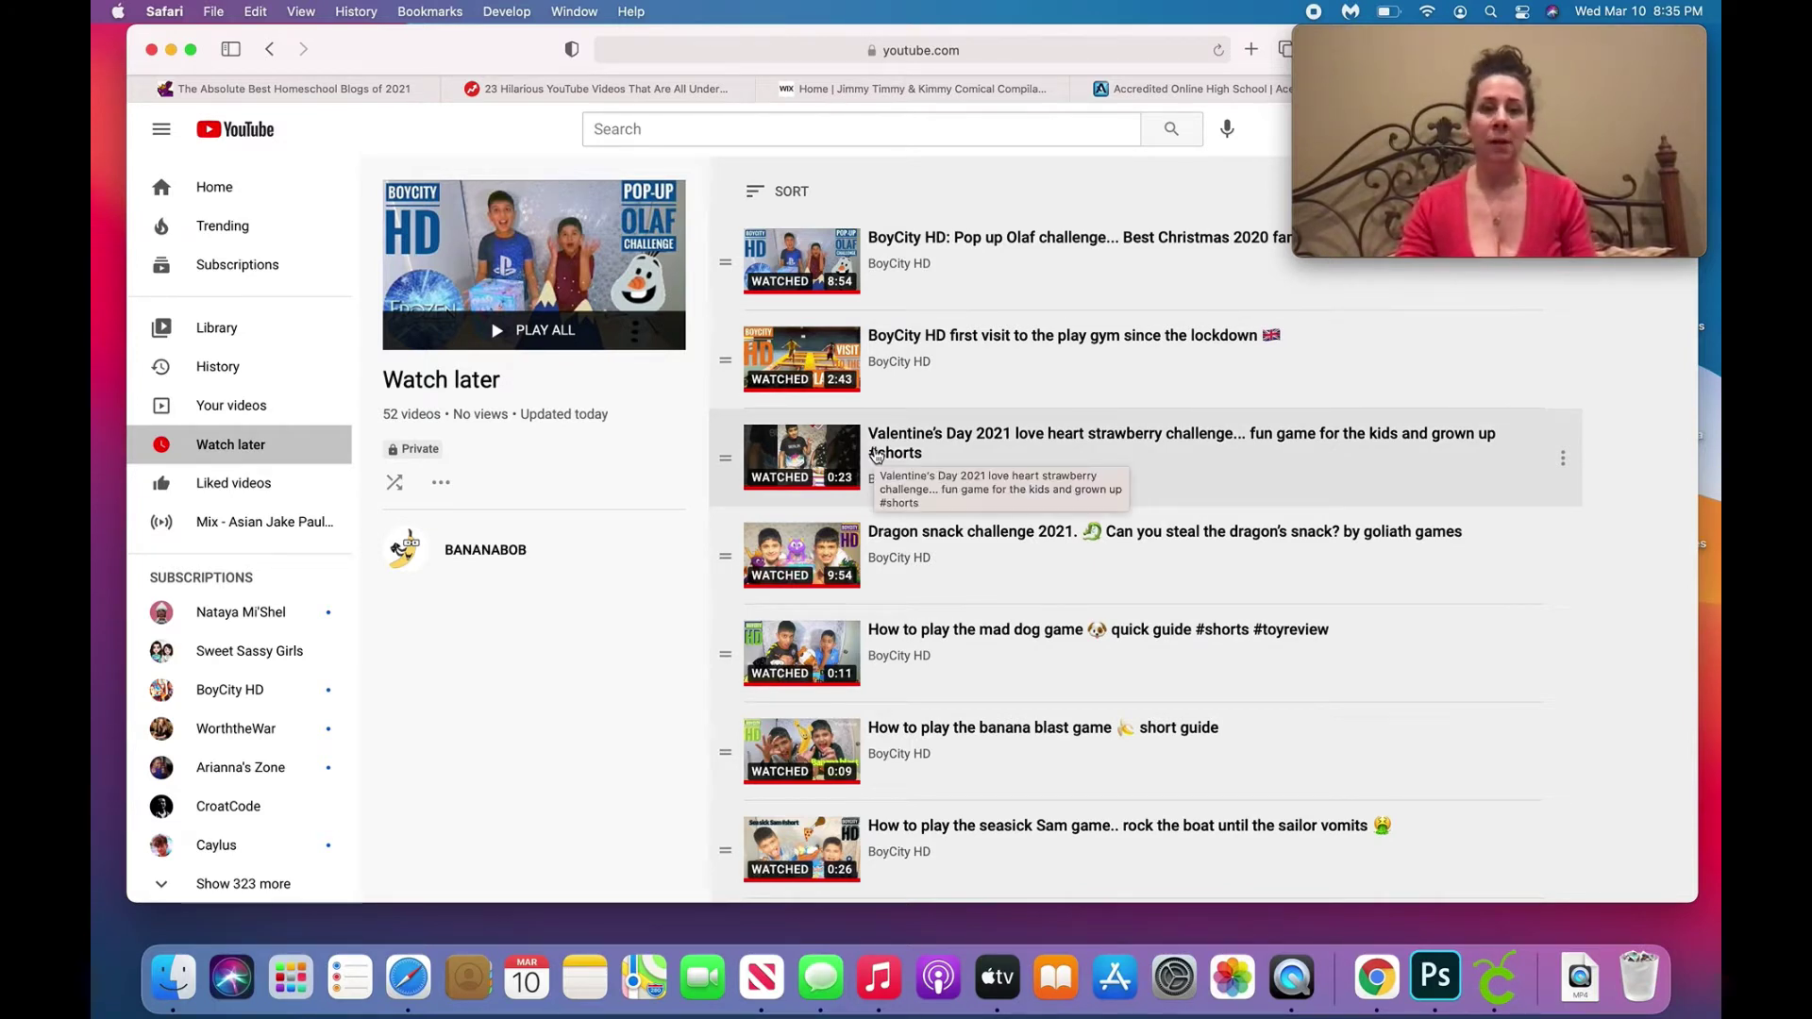
pyautogui.scroll(-5, 691, 759)
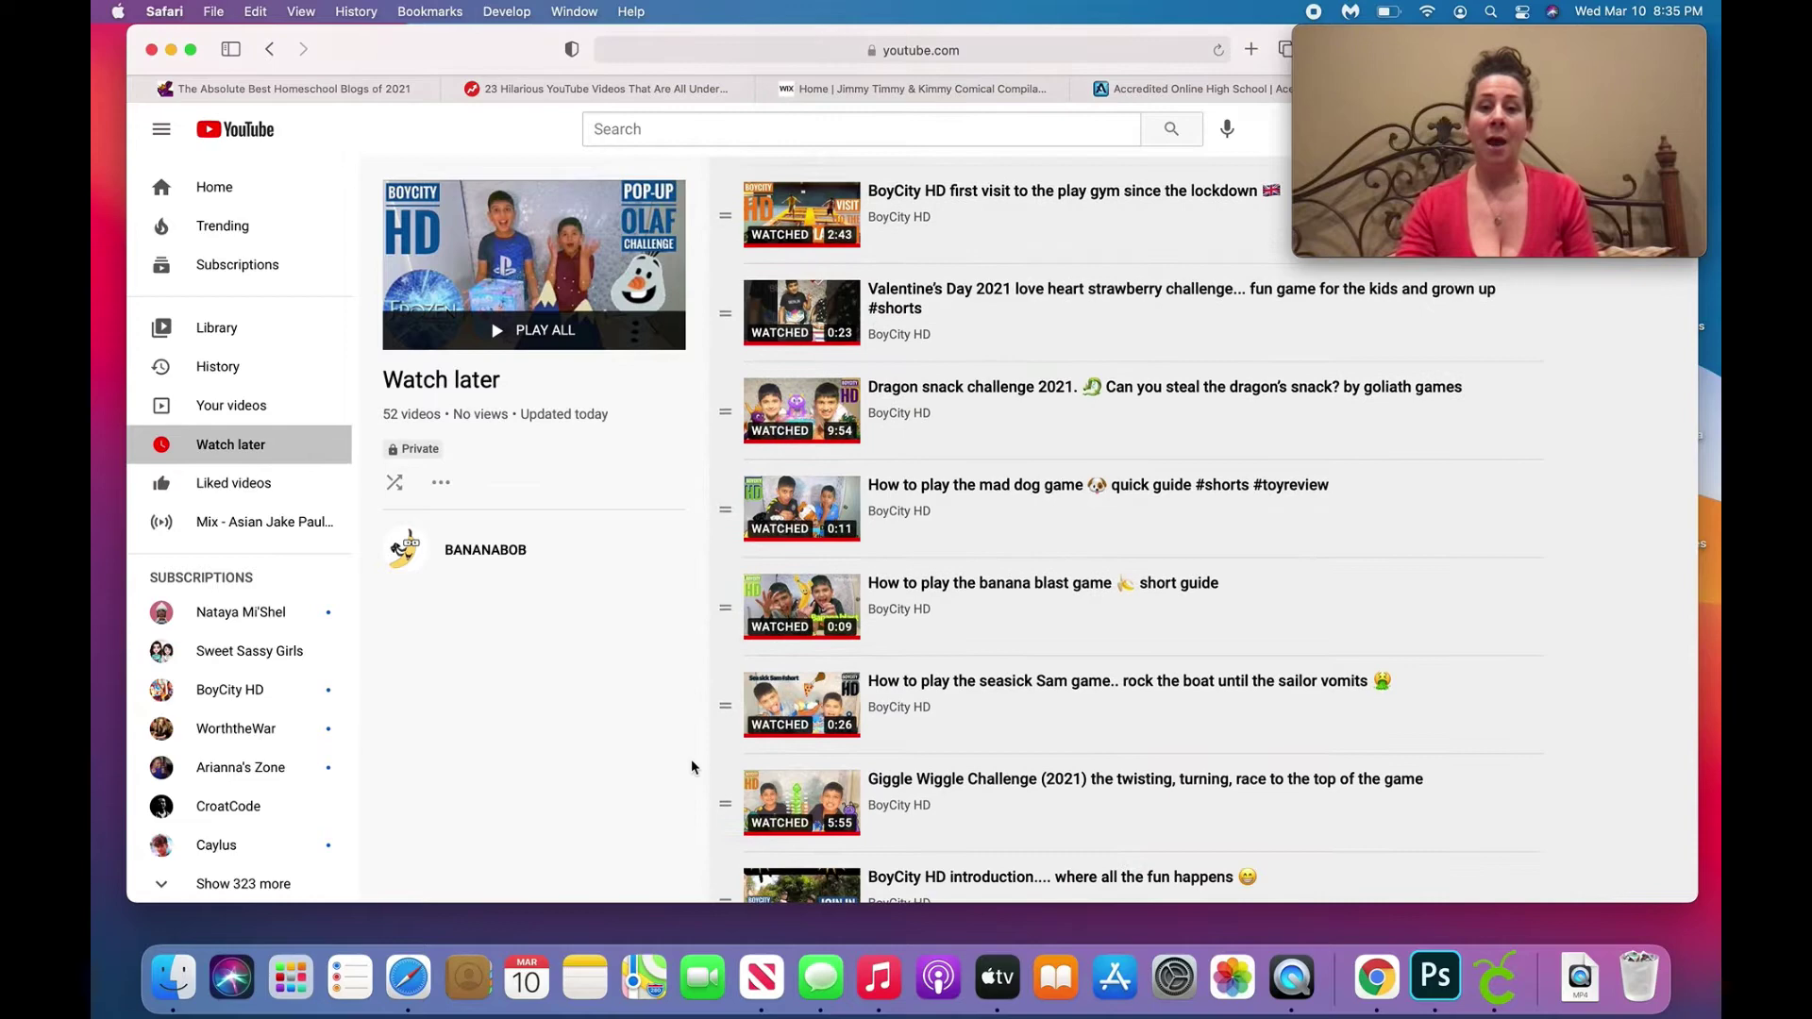
pyautogui.scroll(5, 690, 759)
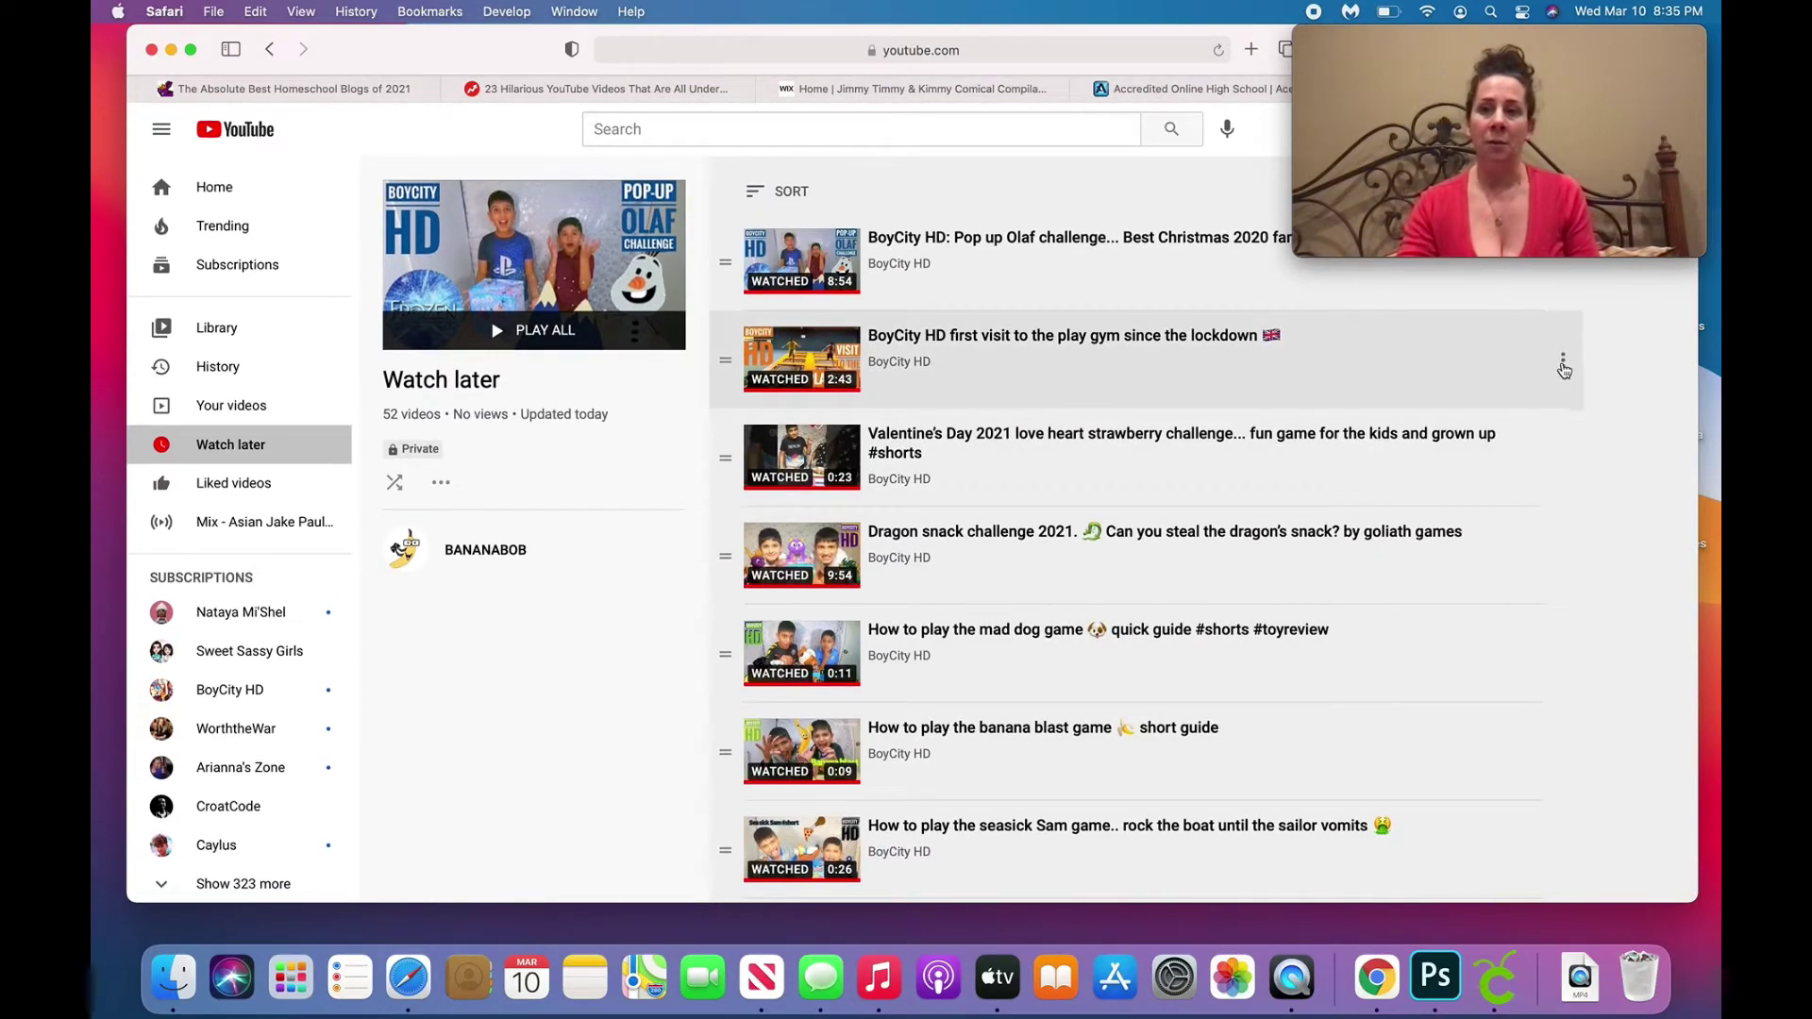
pyautogui.click(1562, 364)
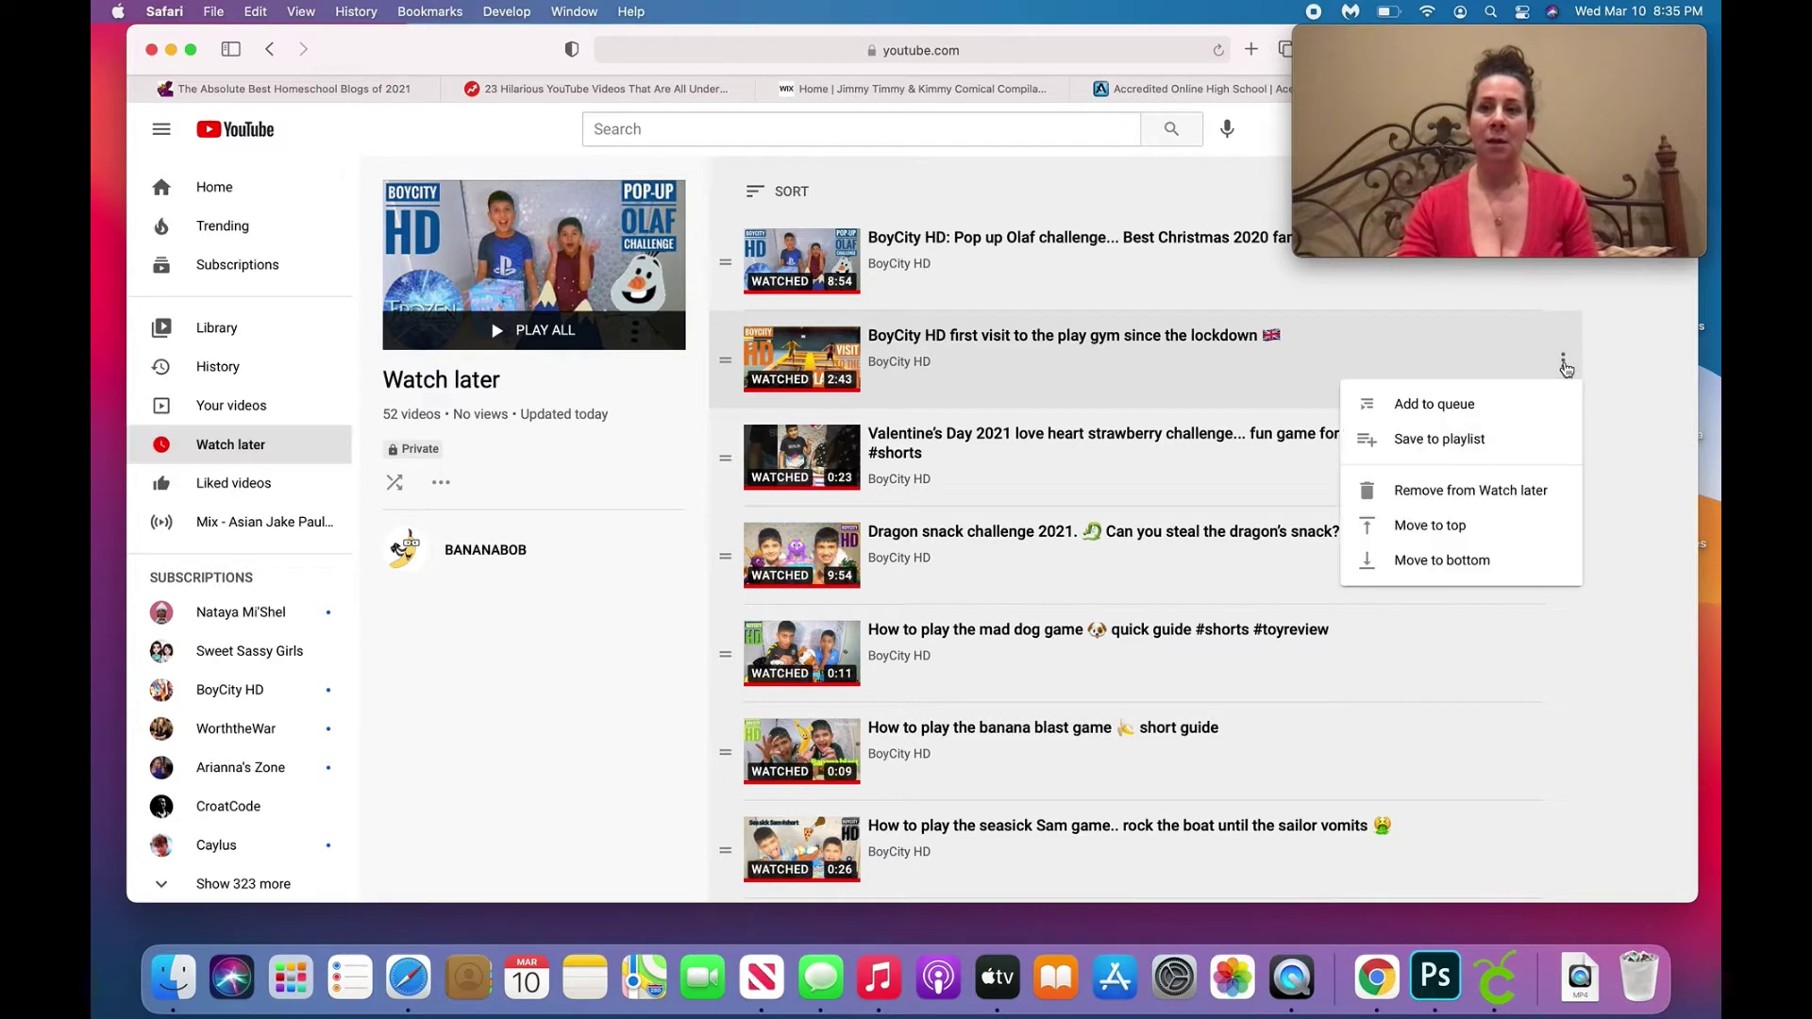
pyautogui.click(1507, 491)
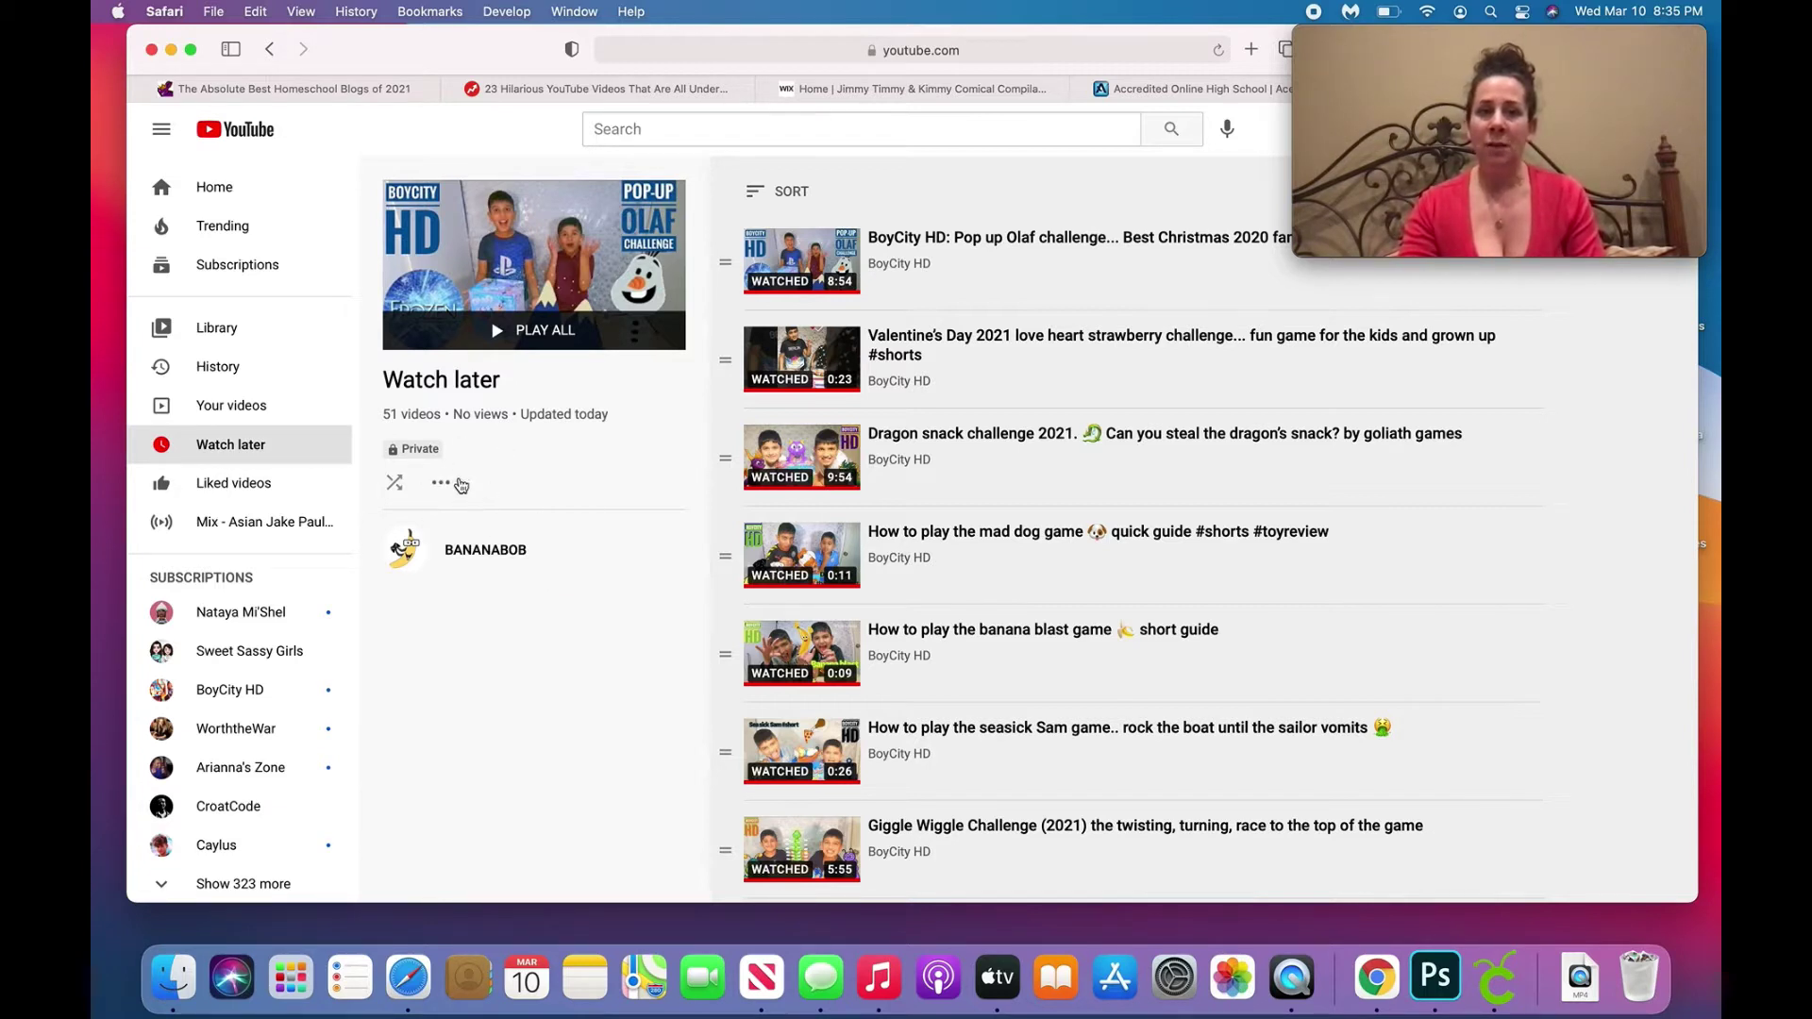
# Remove all watched videos from Watch later and reload the now-empty playlist.
pyautogui.click(440, 485)
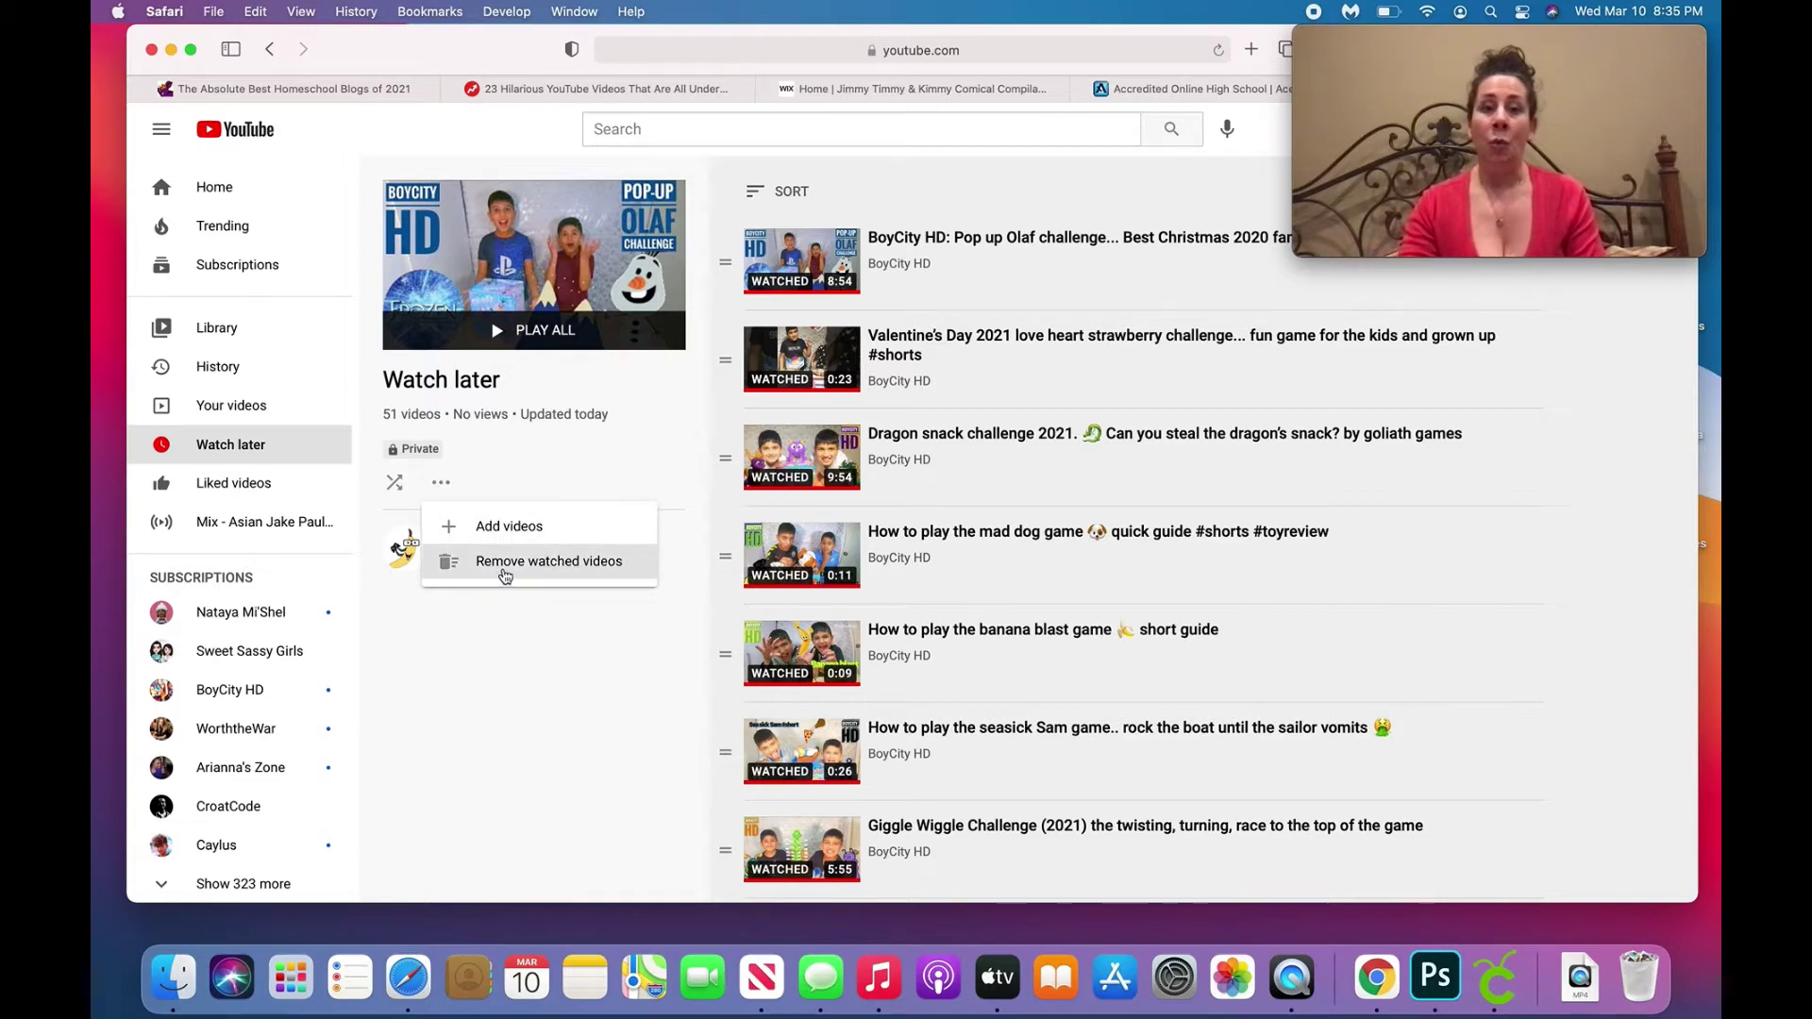
pyautogui.click(507, 572)
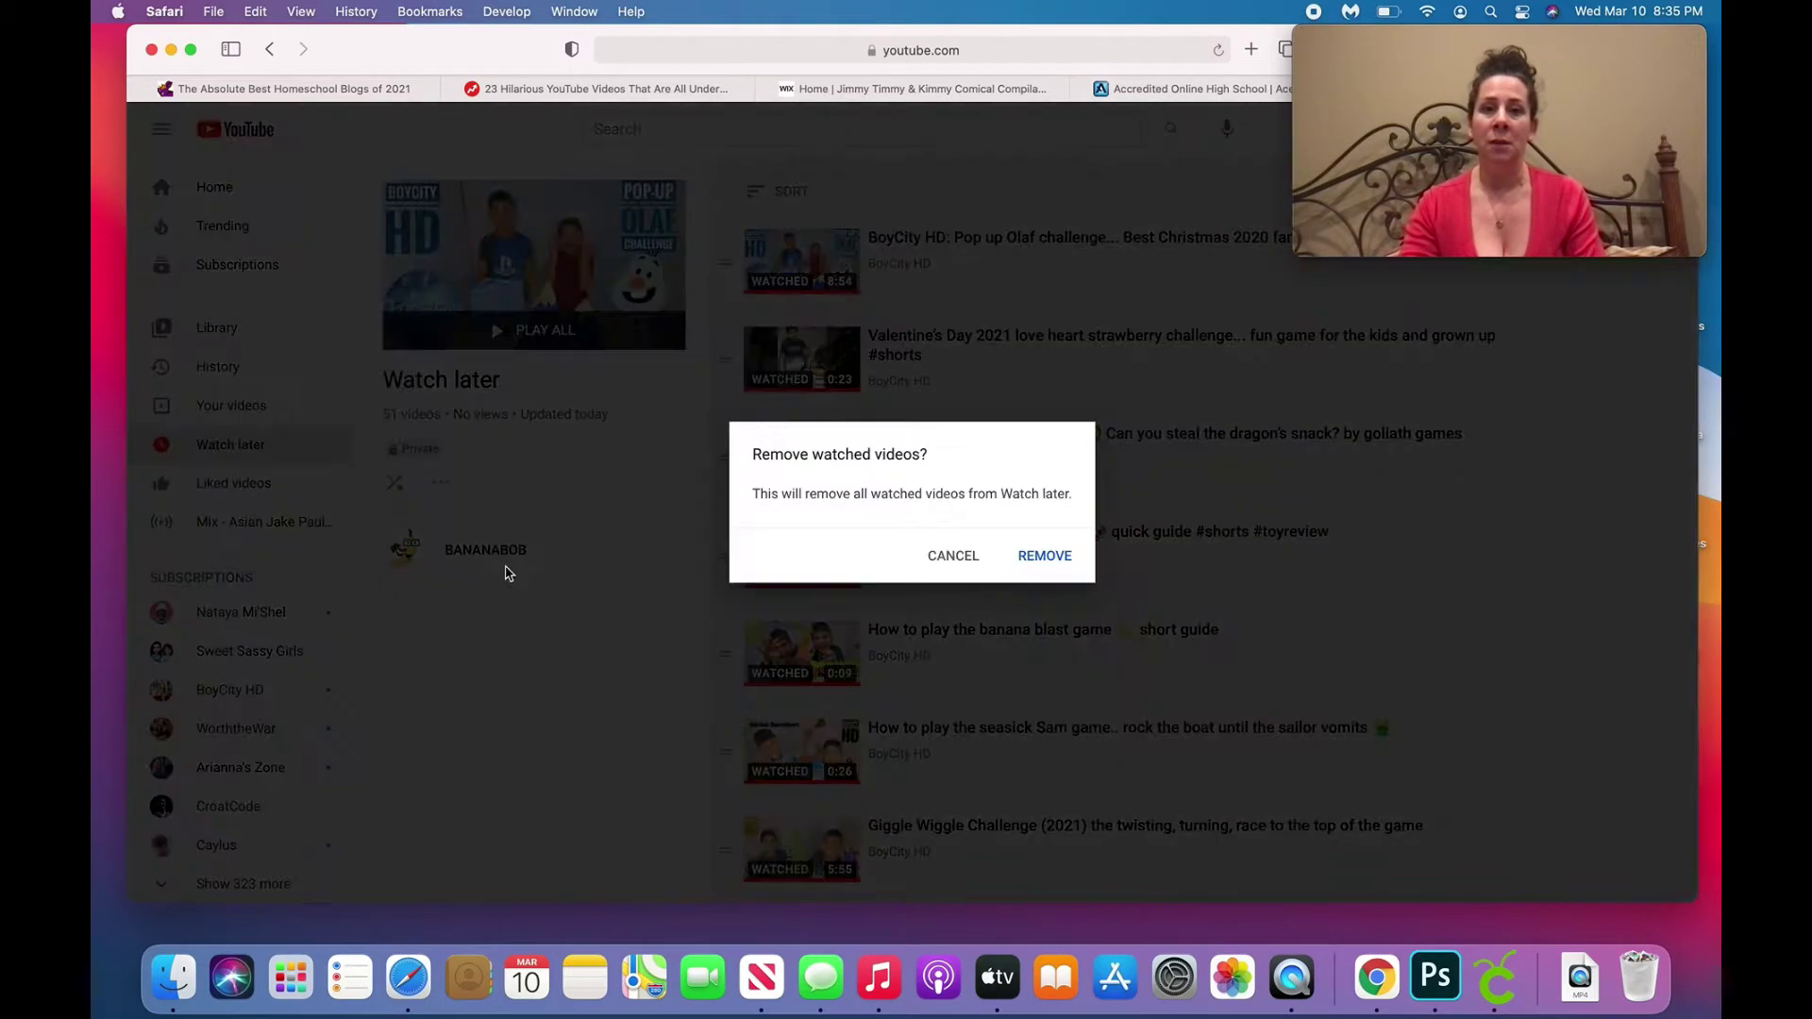
pyautogui.click(1044, 556)
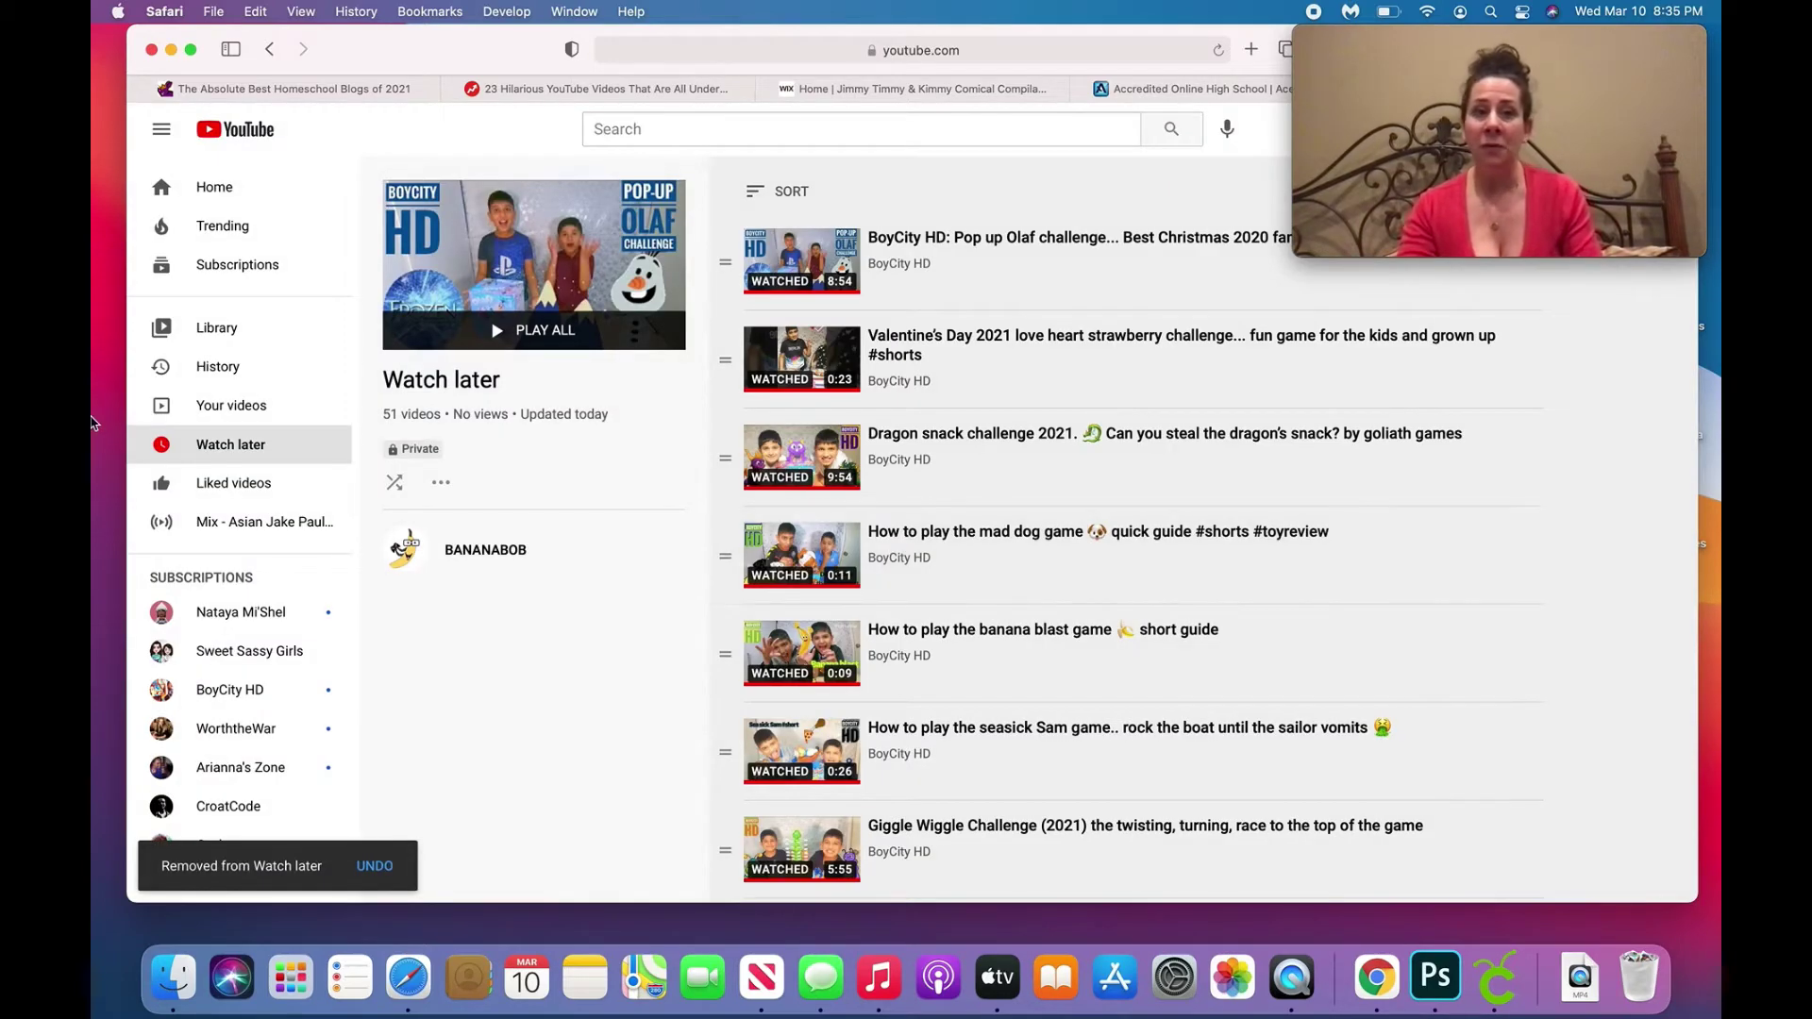
pyautogui.click(224, 457)
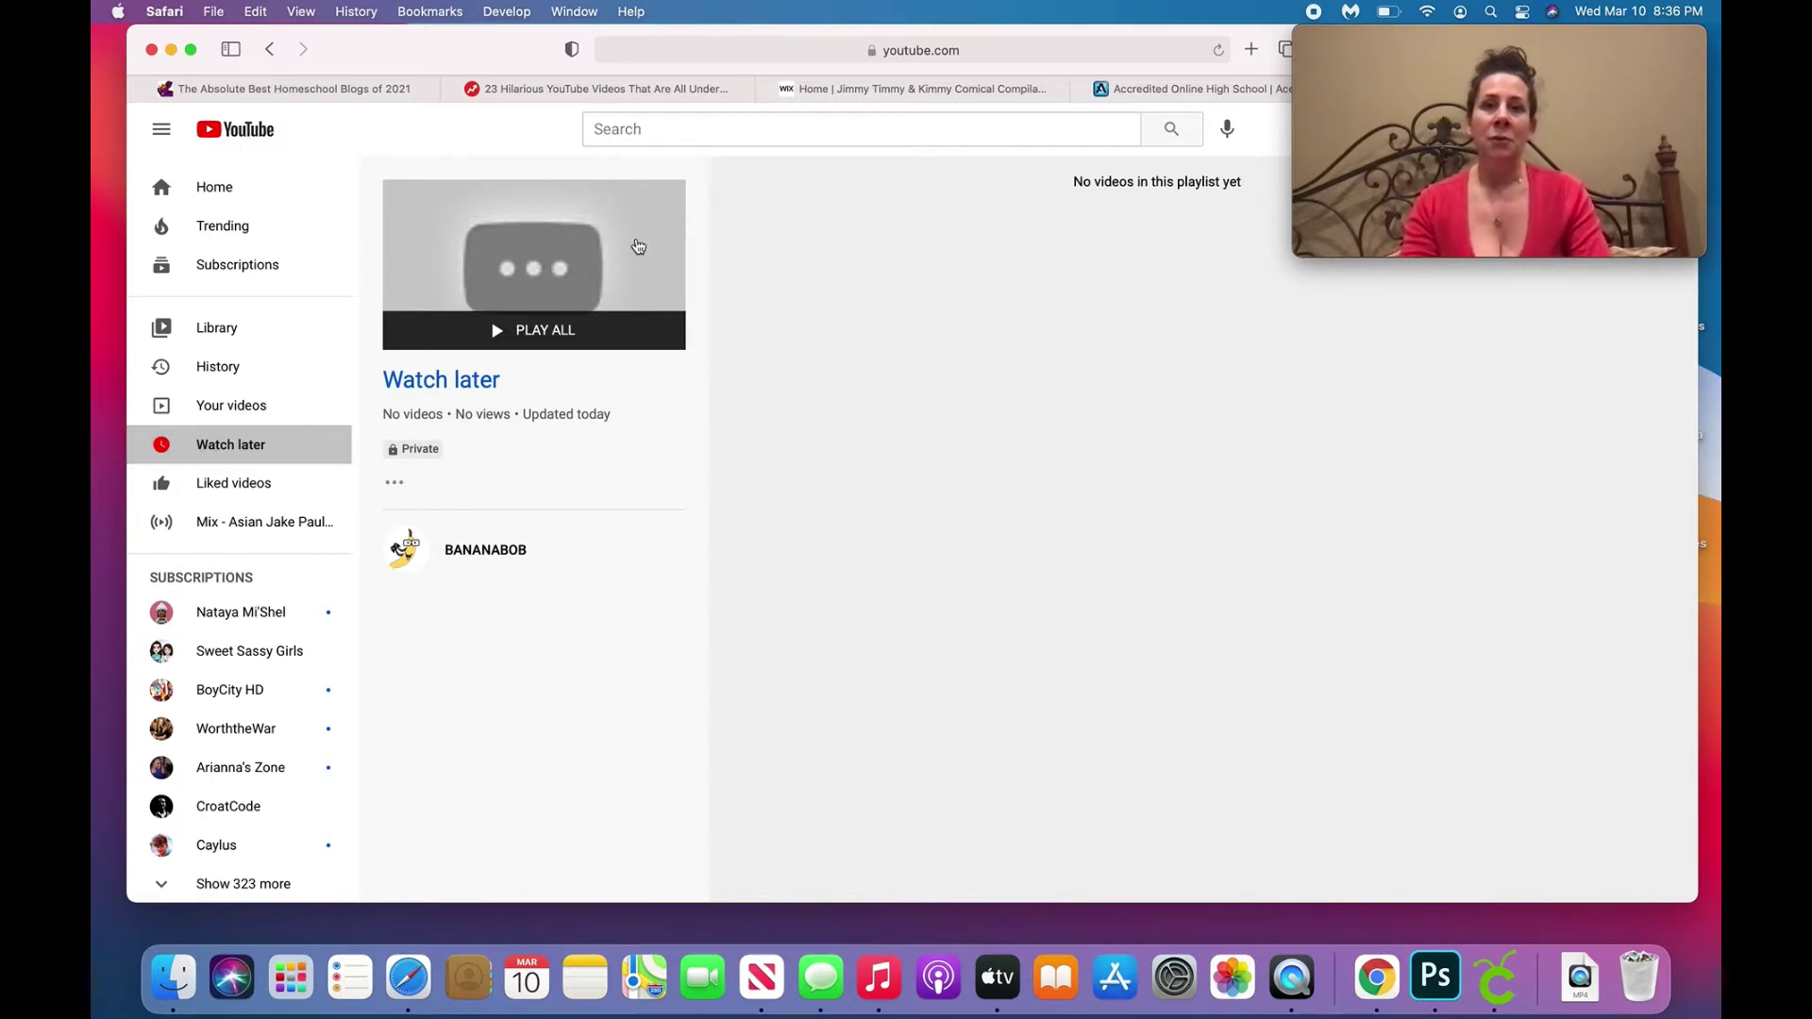
# Search for 'jimmy timmy & kimmy' and save the Worst Cafe Ever video to Watch later.
pyautogui.click(656, 132)
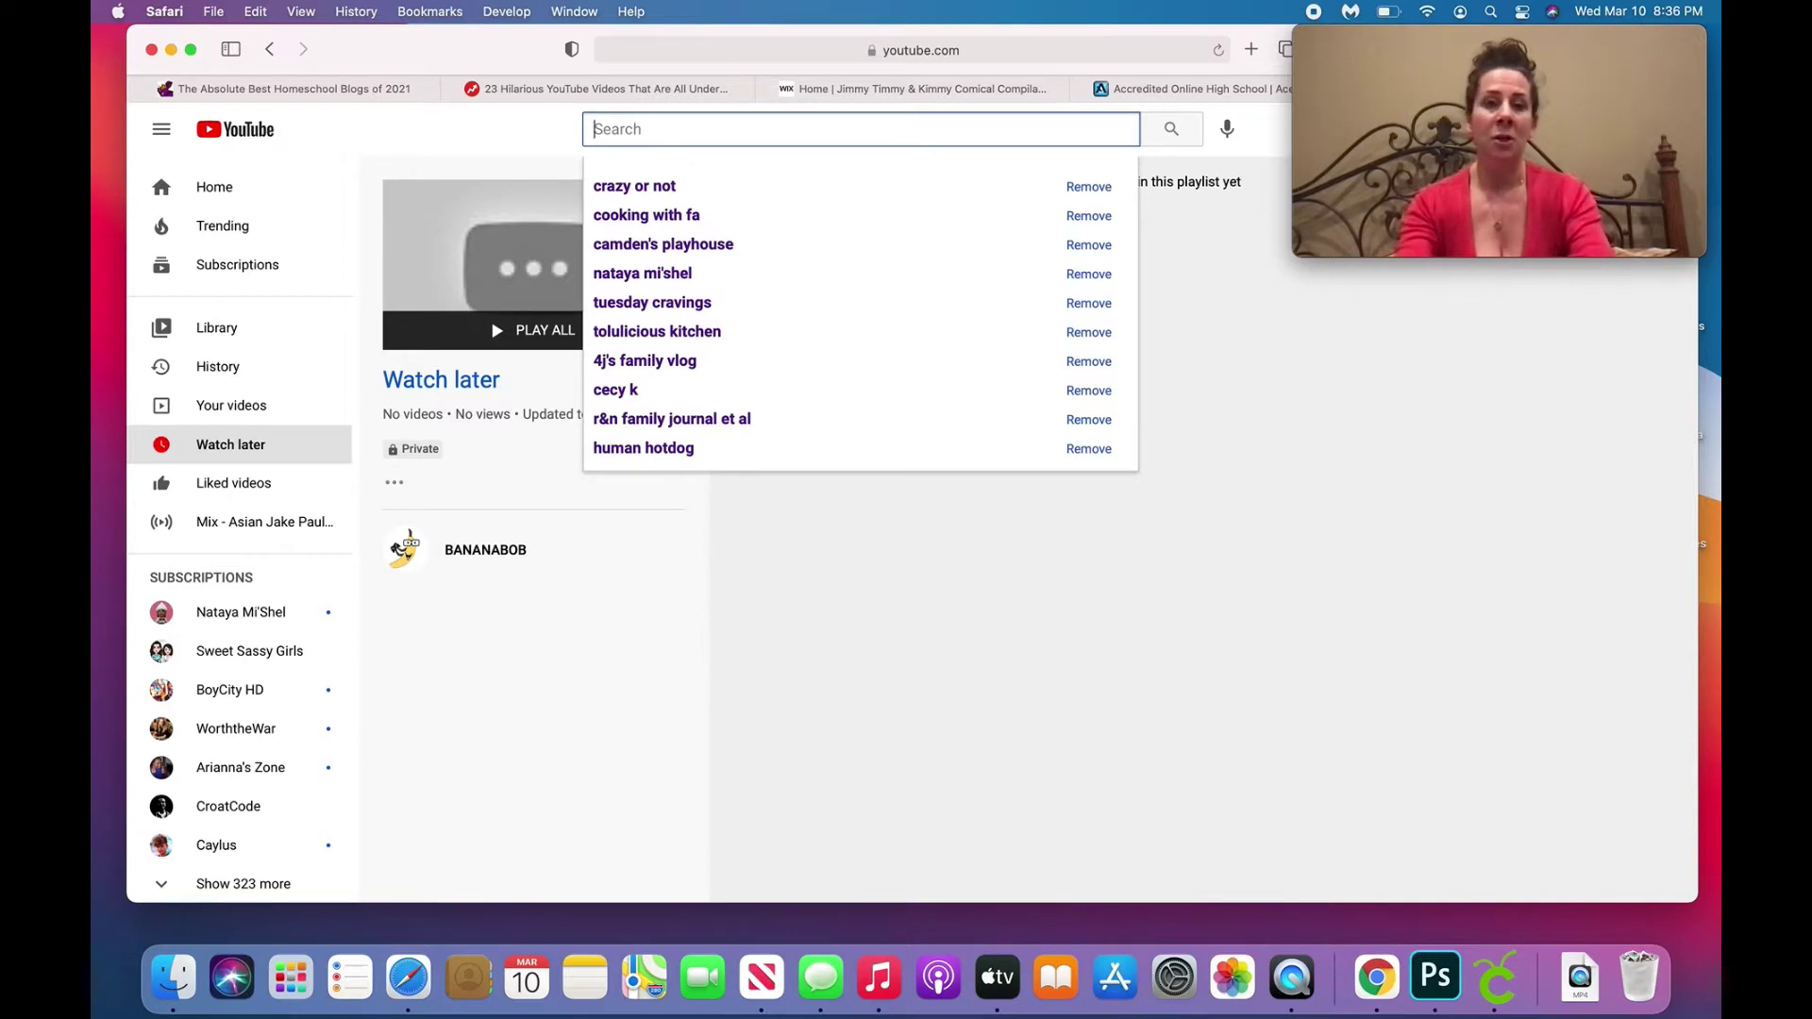
pyautogui.write('jimmy')
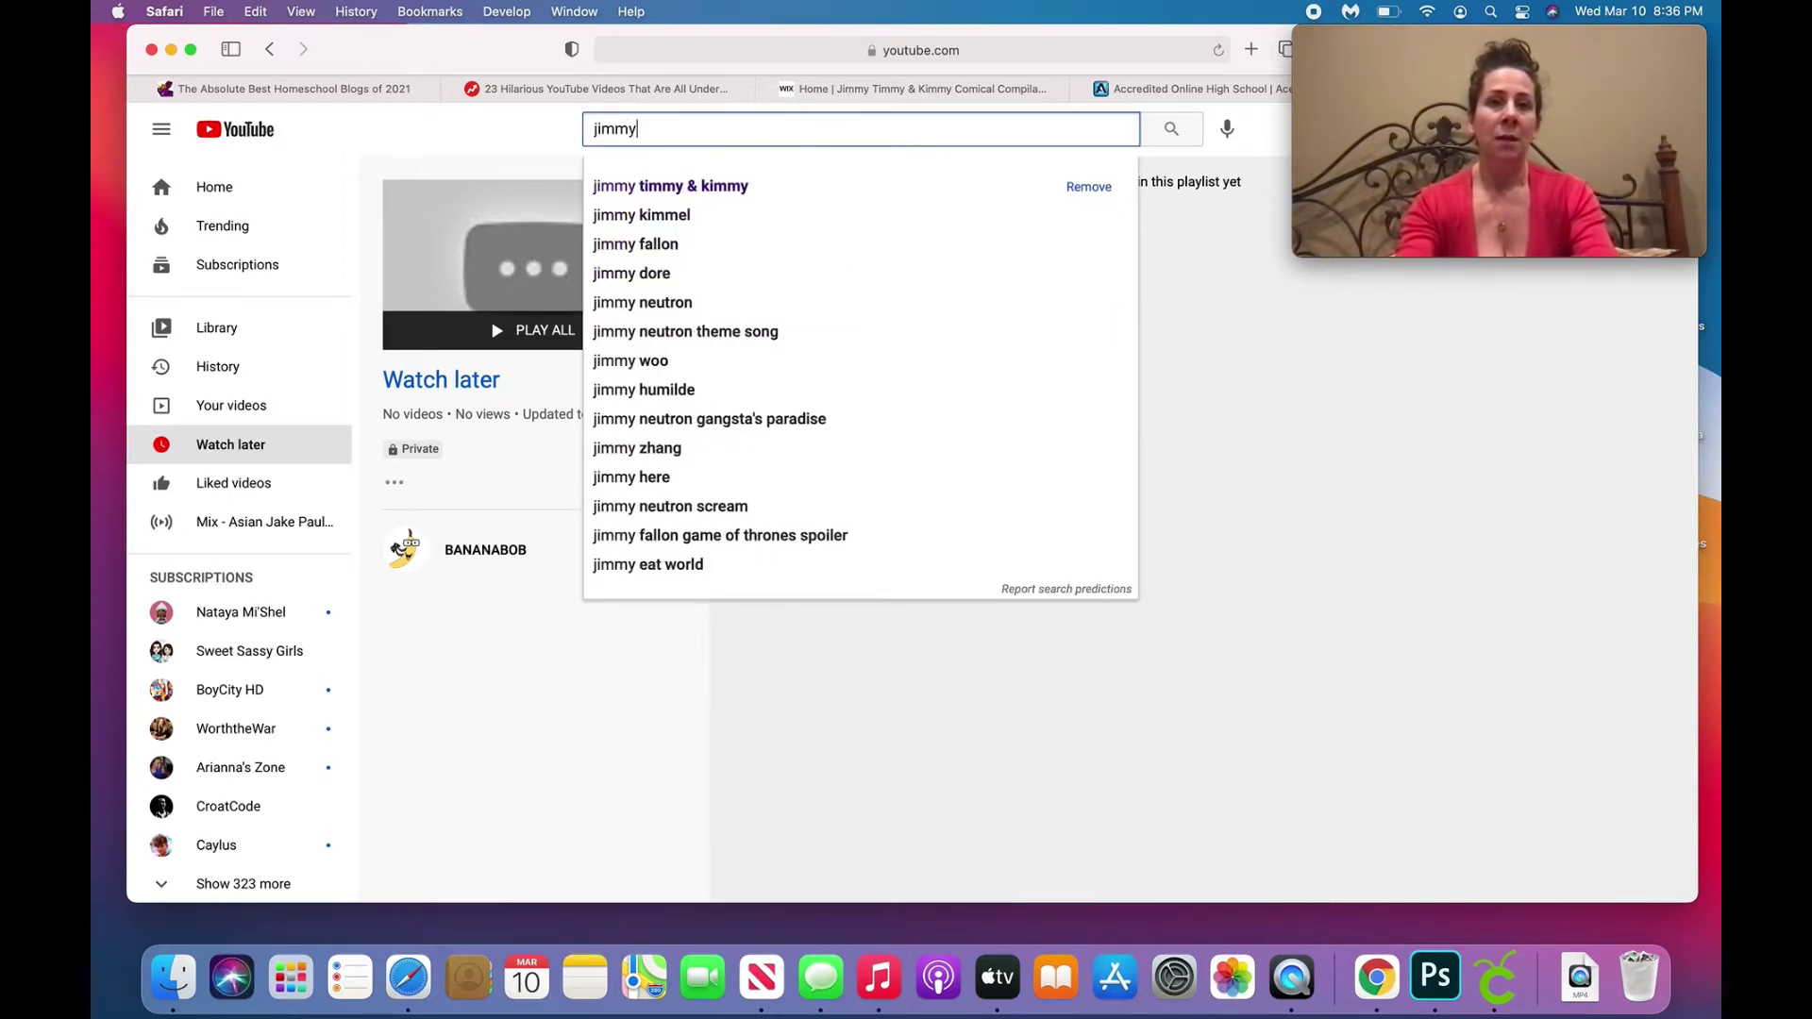
pyautogui.click(657, 195)
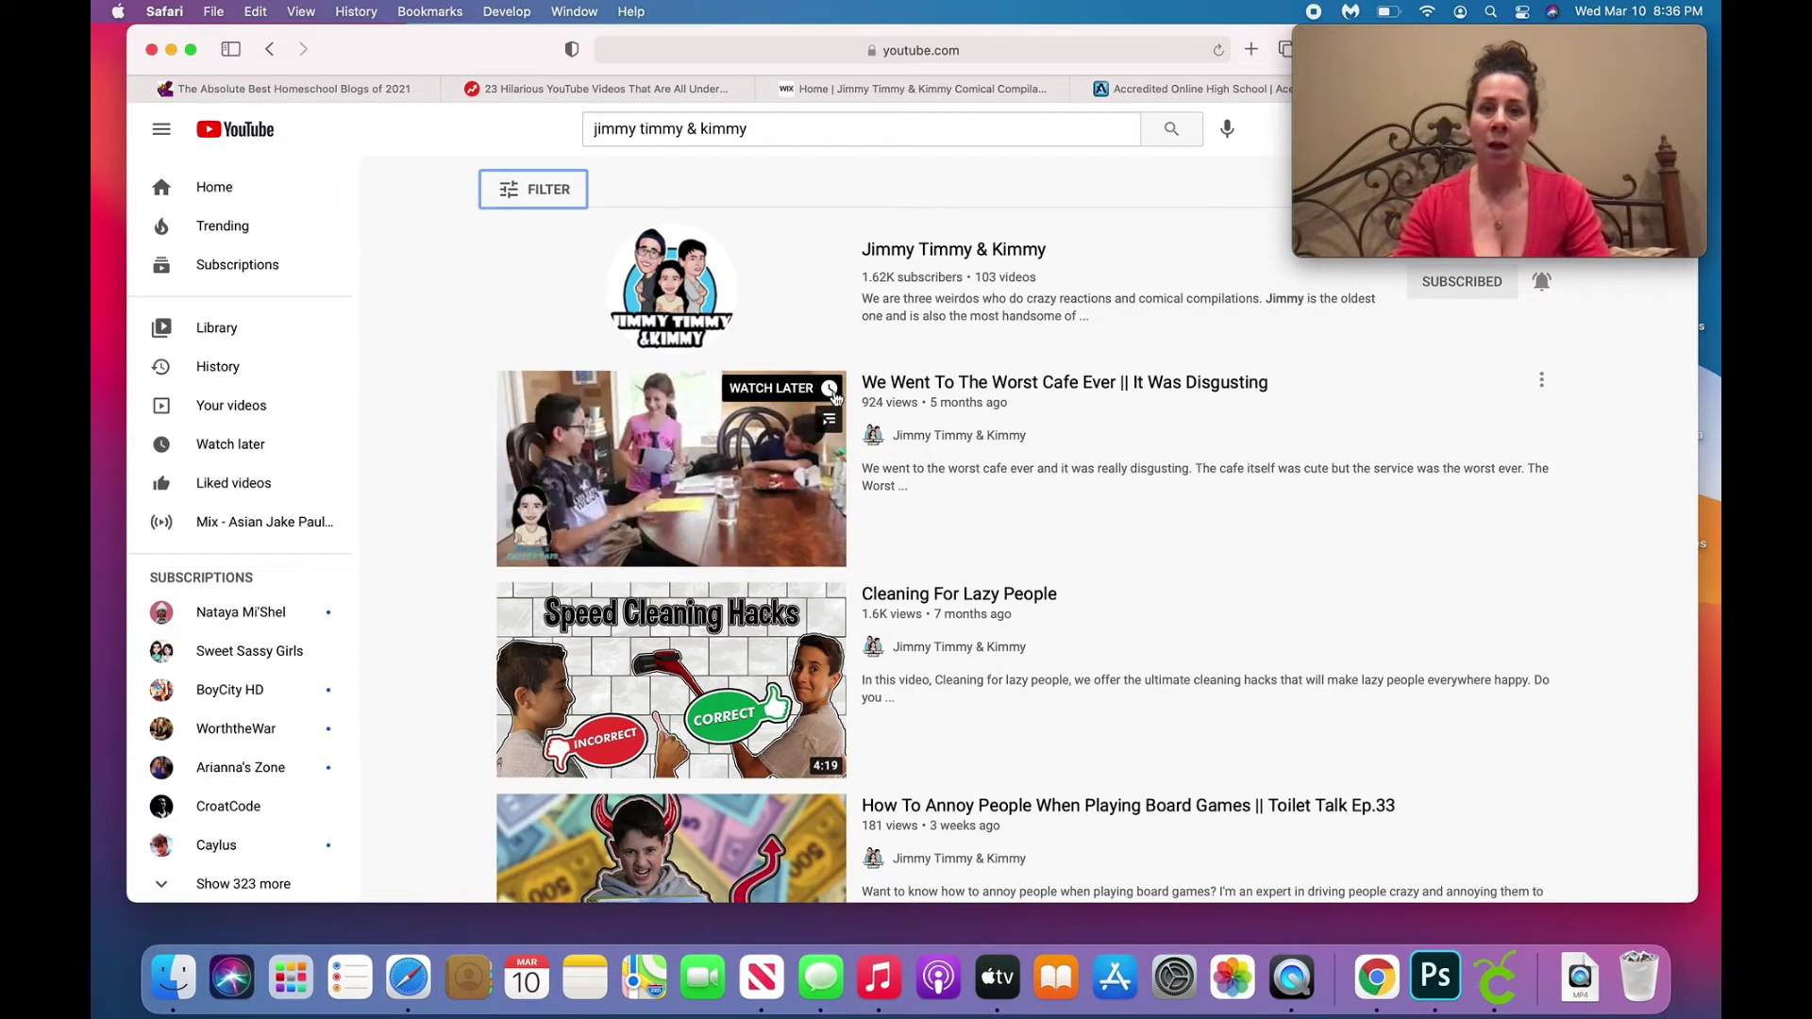
pyautogui.click(829, 390)
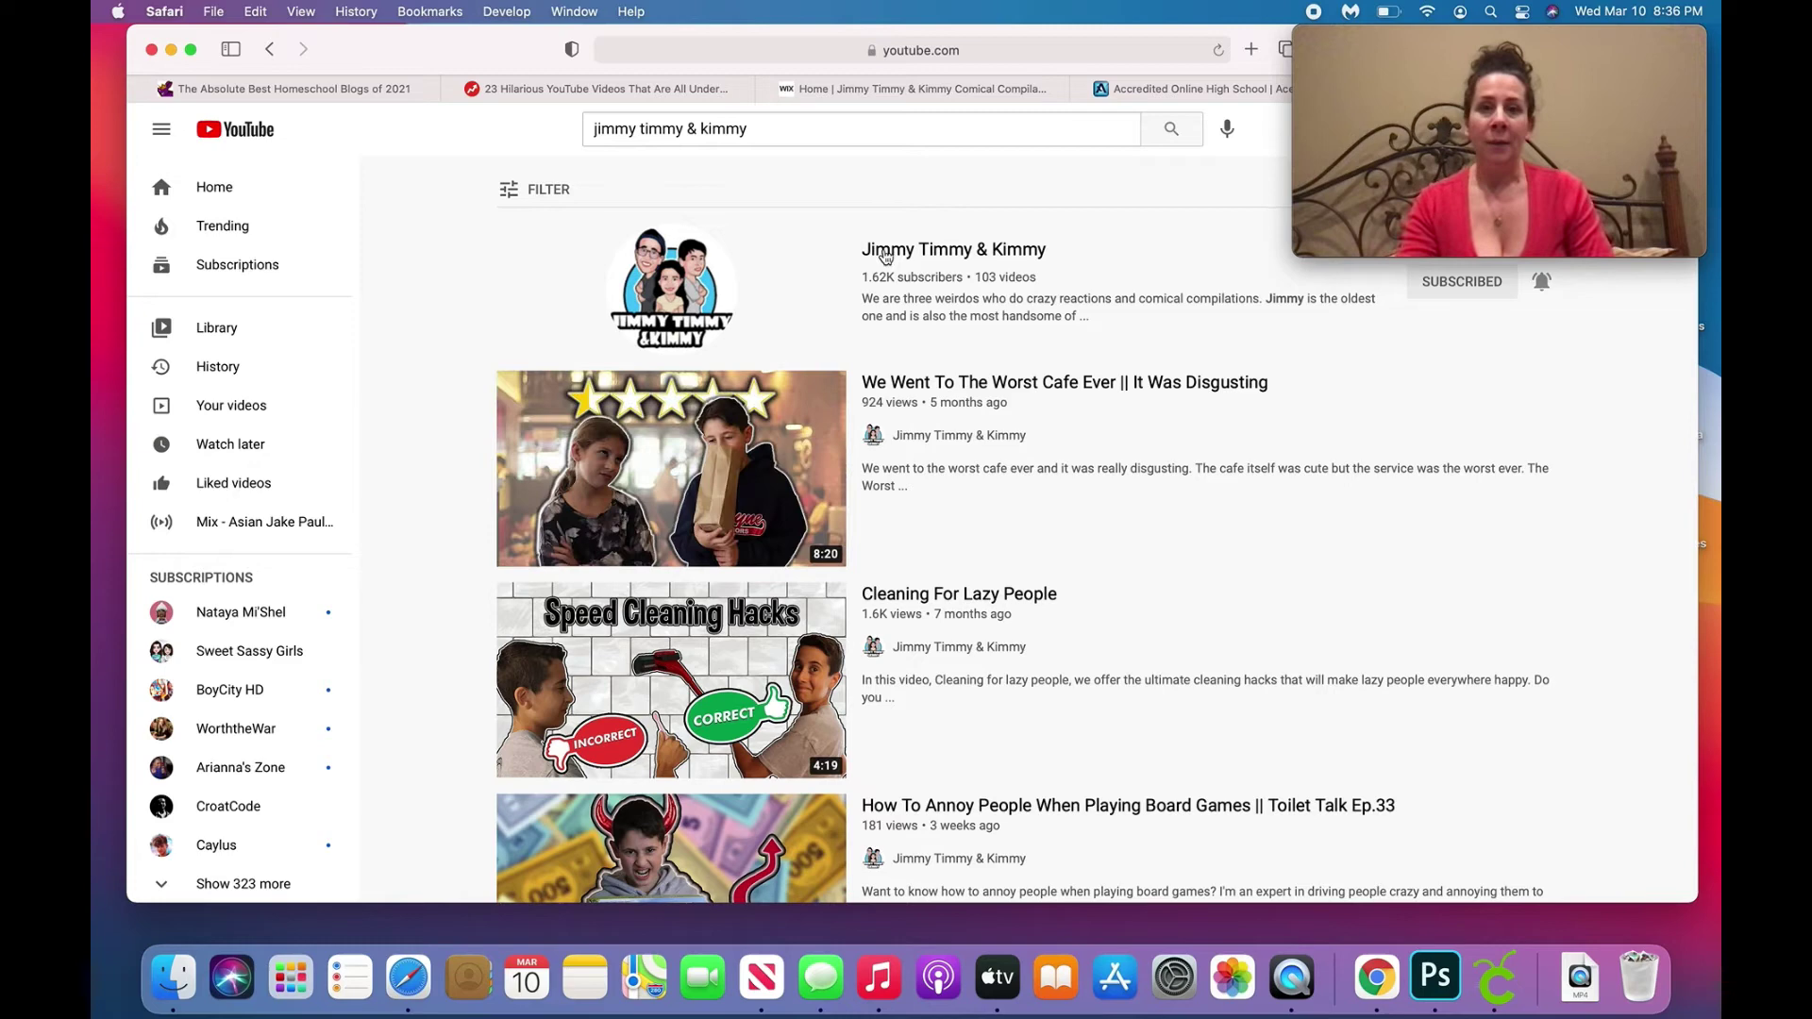
# Play the Jimmy Timmy & Kimmy channel's full six-video New 30 Minutes playlist.
pyautogui.click(939, 253)
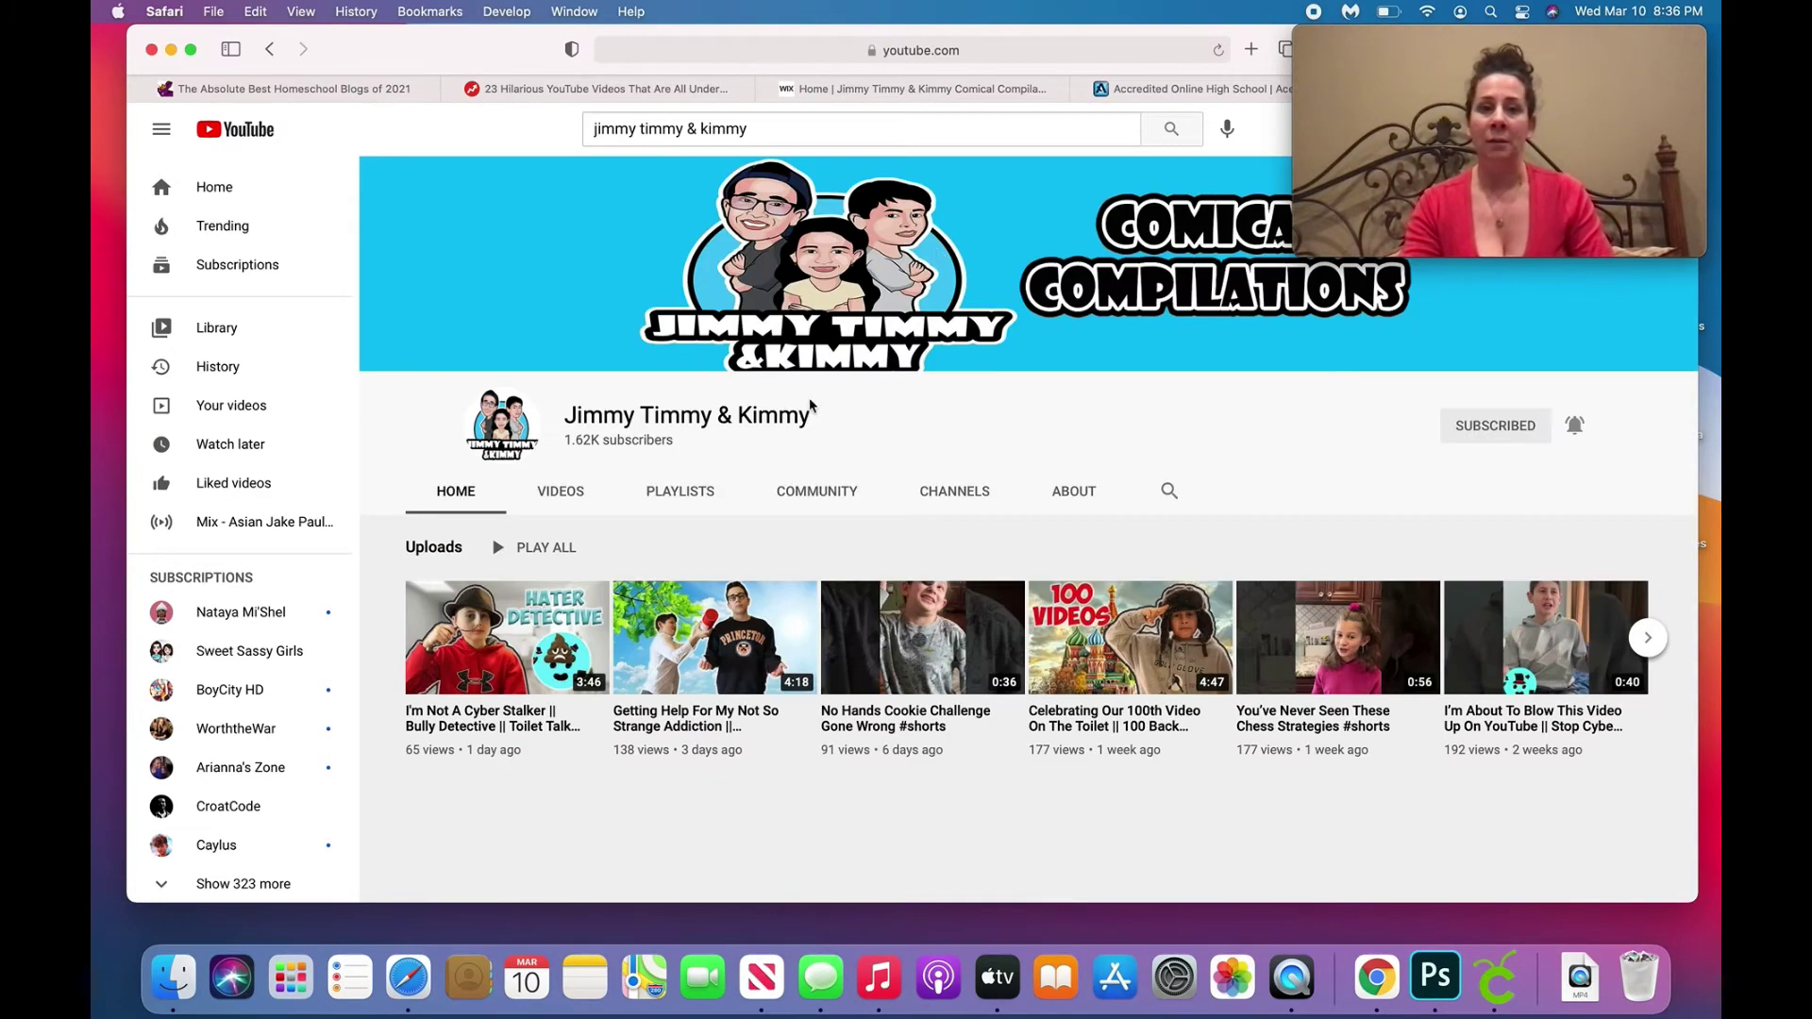
pyautogui.click(681, 492)
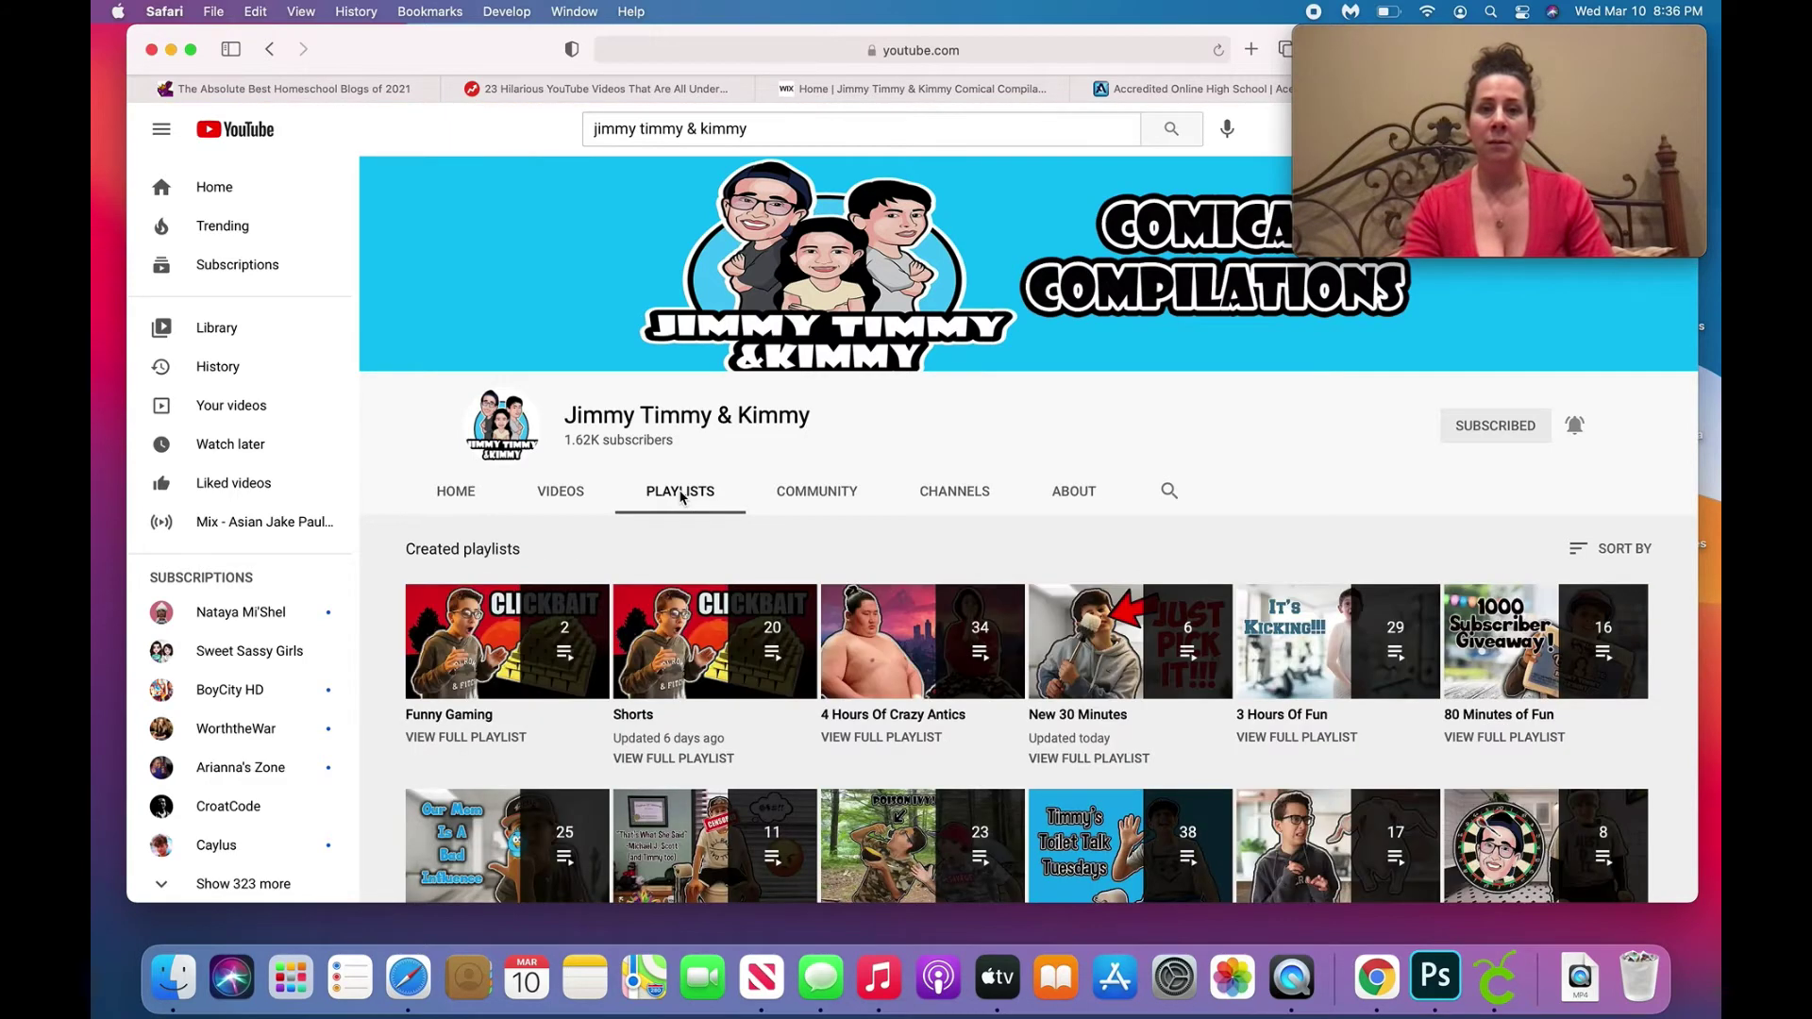
pyautogui.scroll(-2, 680, 498)
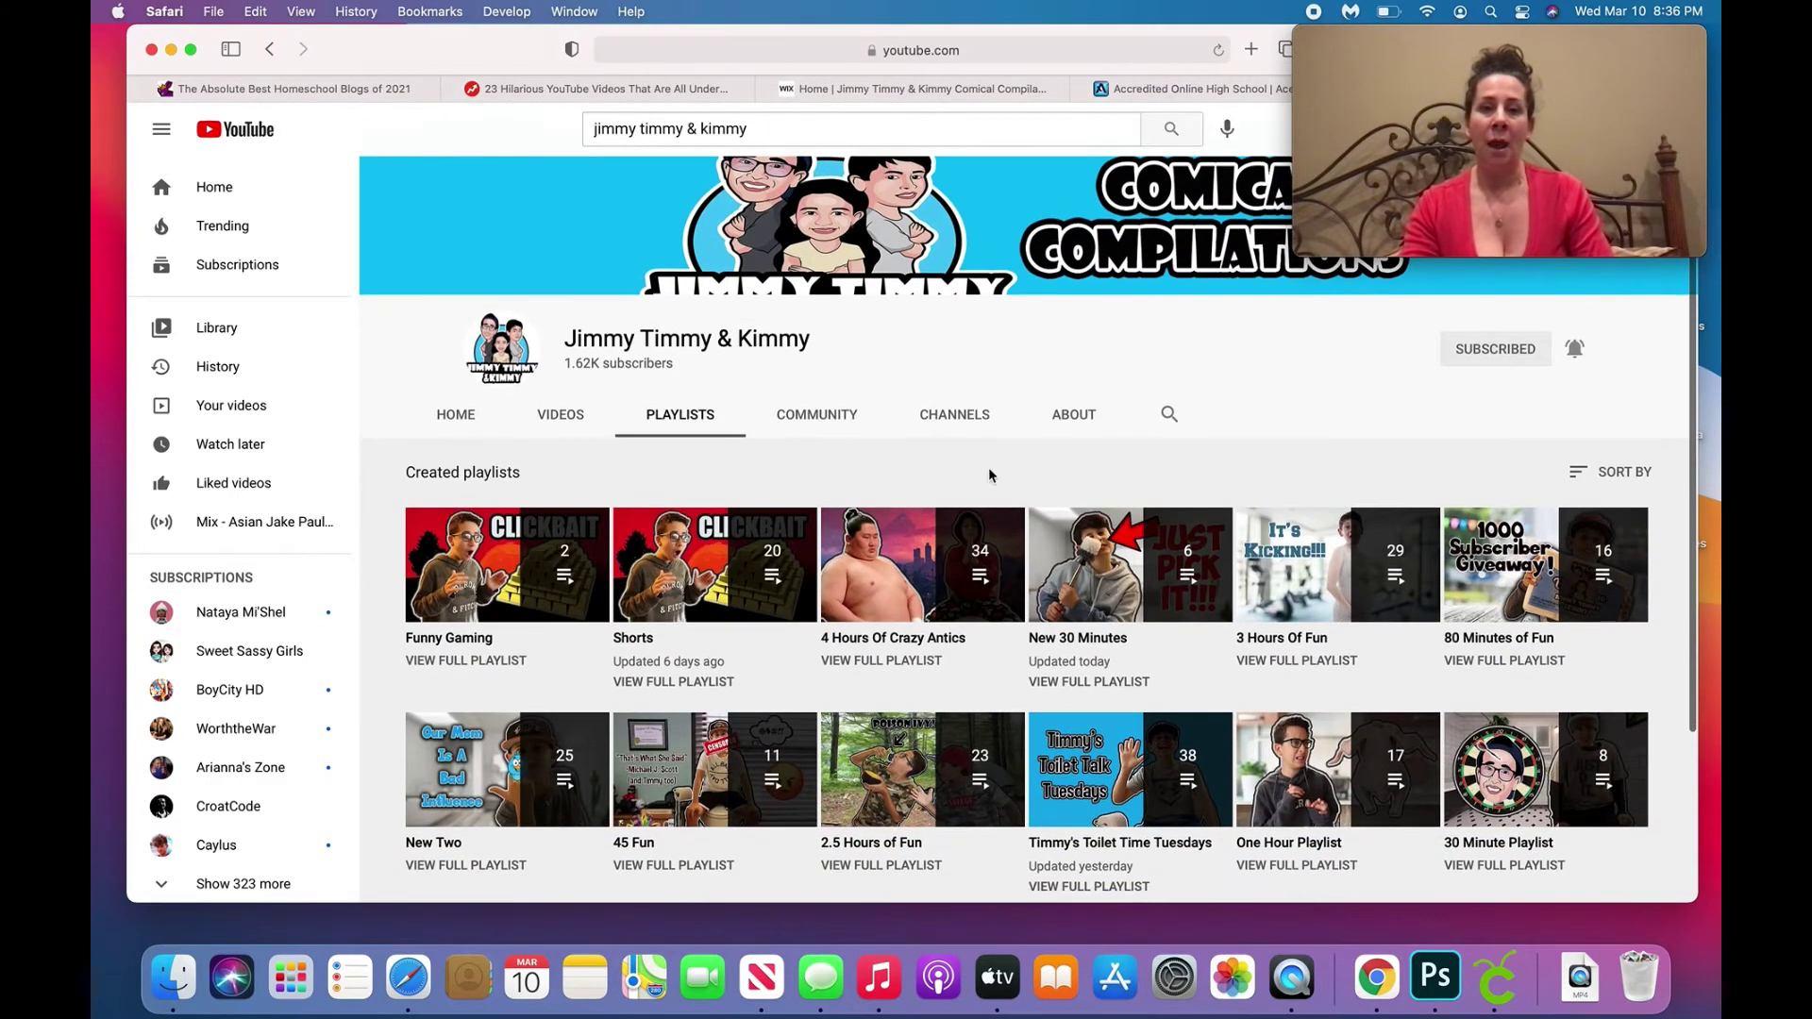
pyautogui.click(1095, 683)
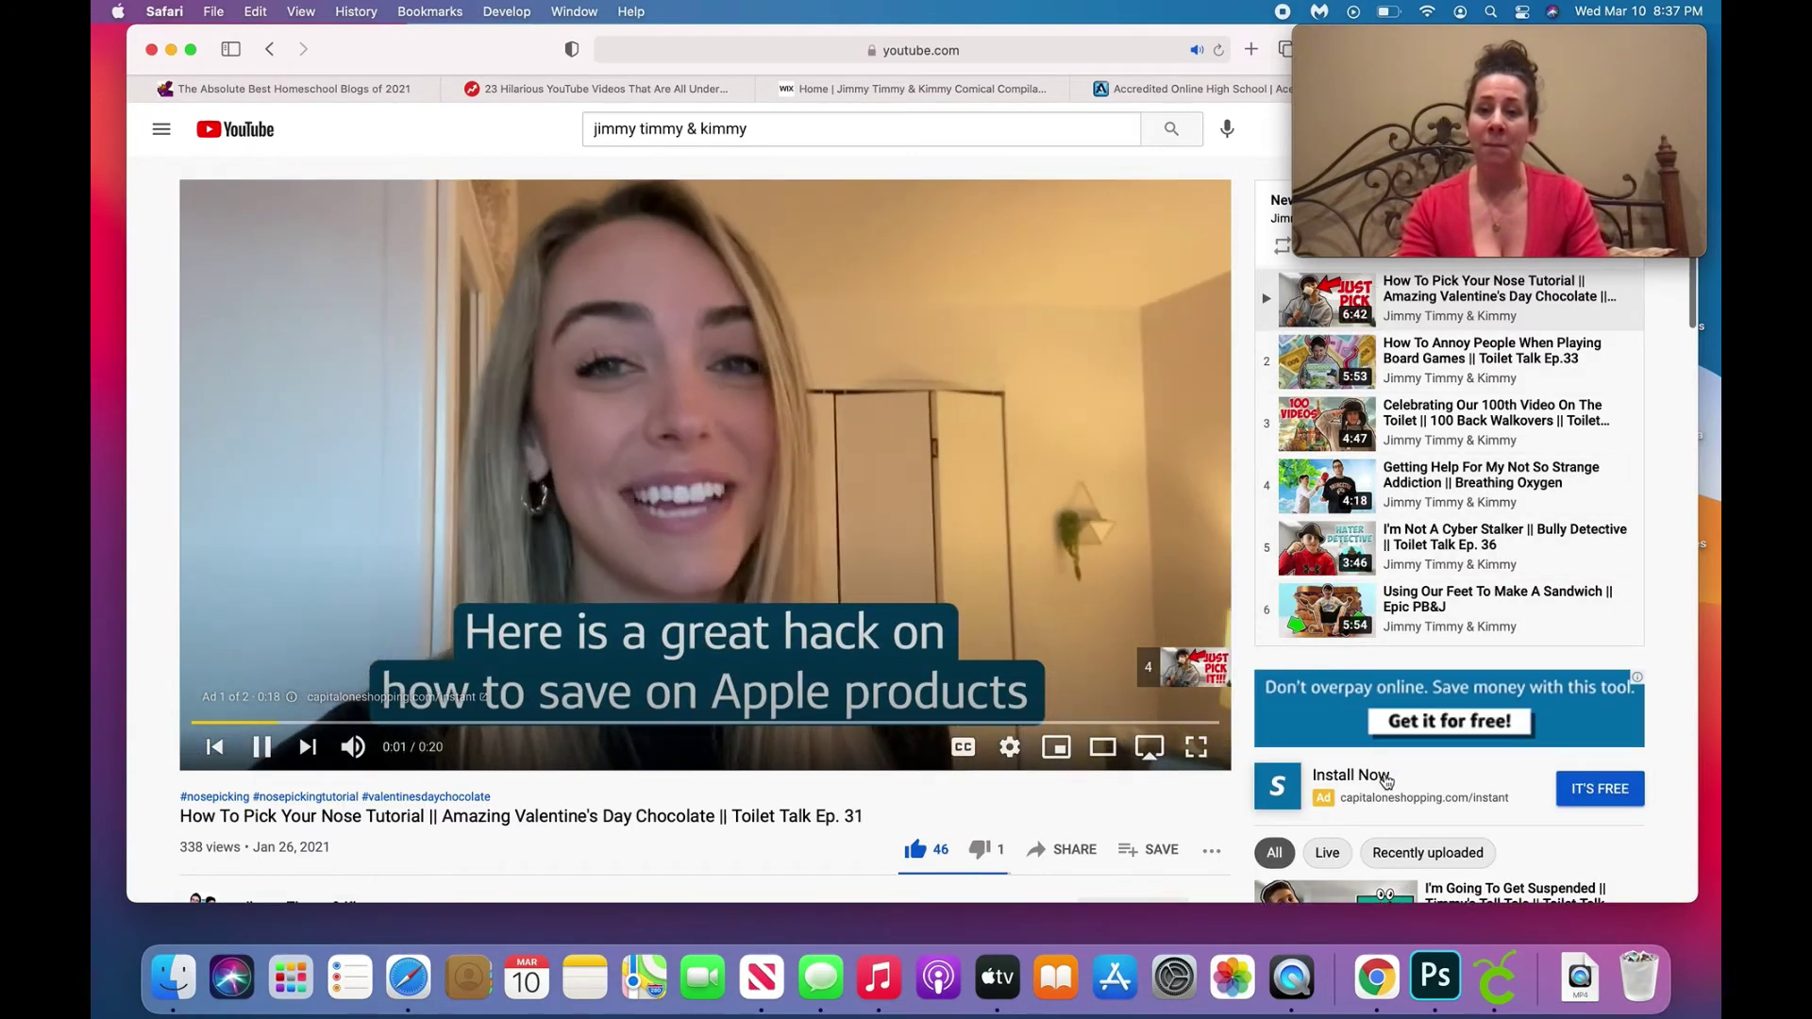
# Add the related lofi hip hop radio stream to the queue after the six episodes.
pyautogui.scroll(-3, 1385, 782)
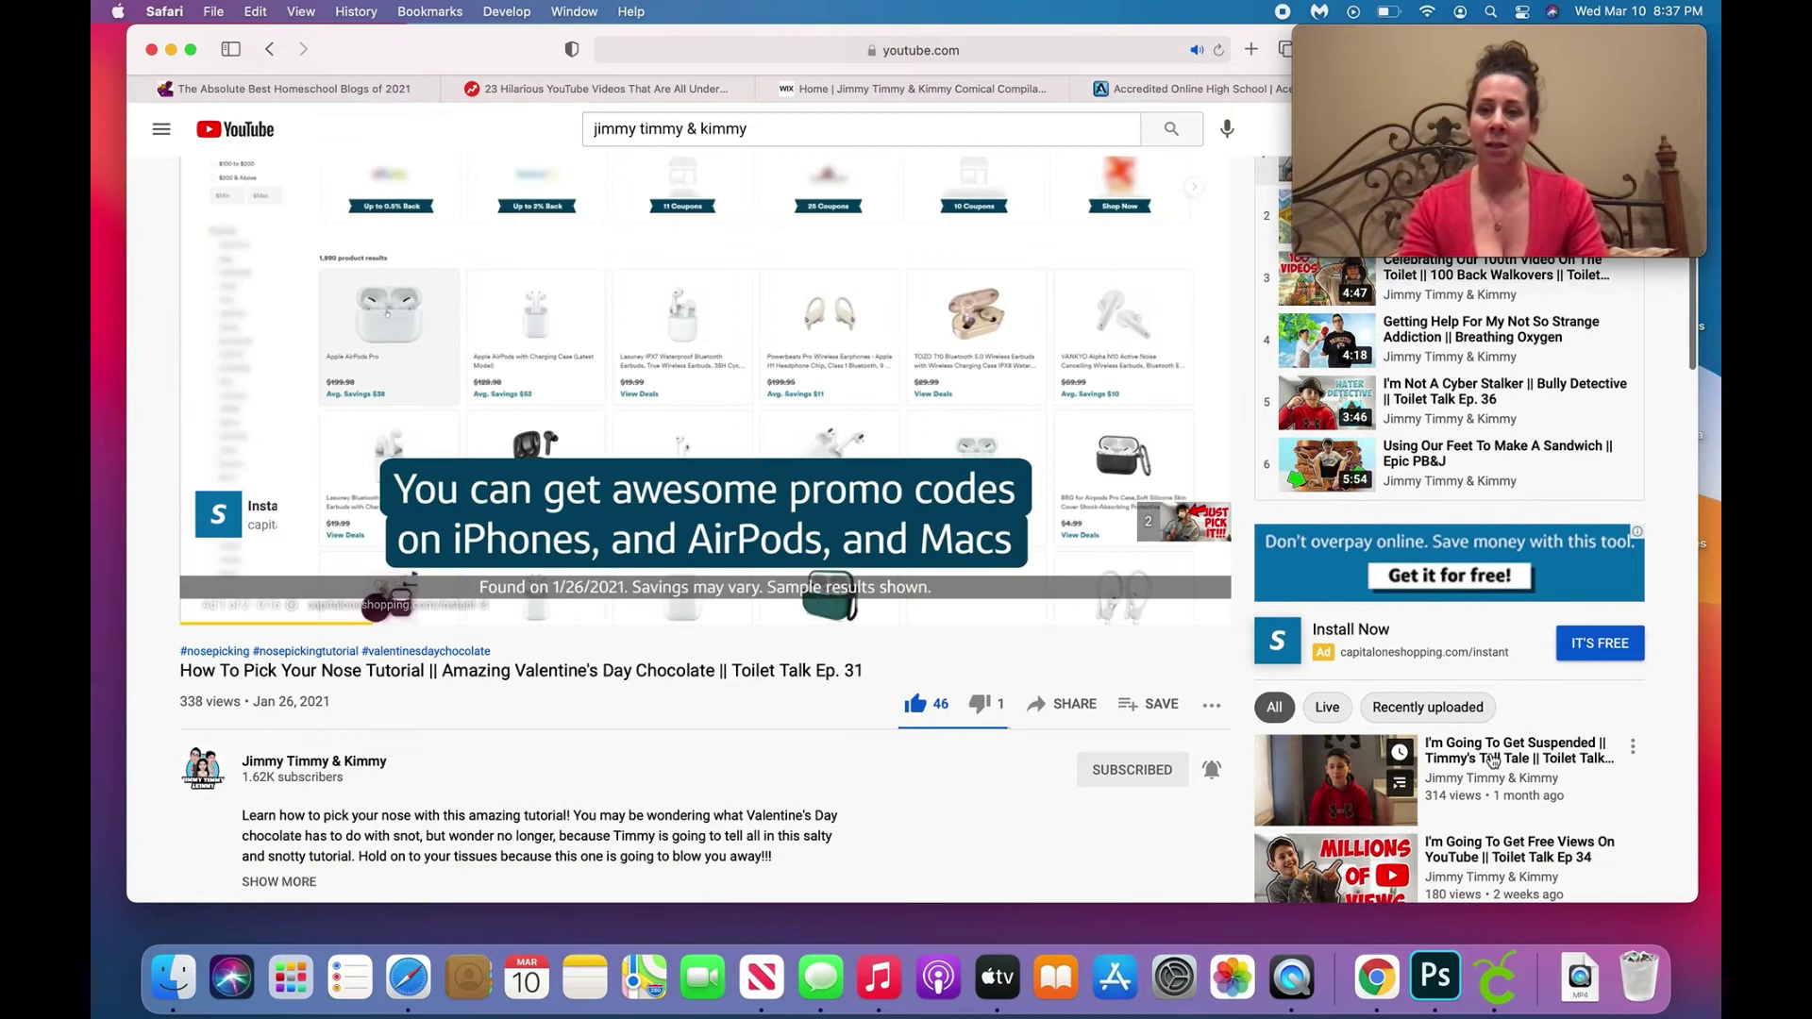
pyautogui.scroll(-4, 1524, 784)
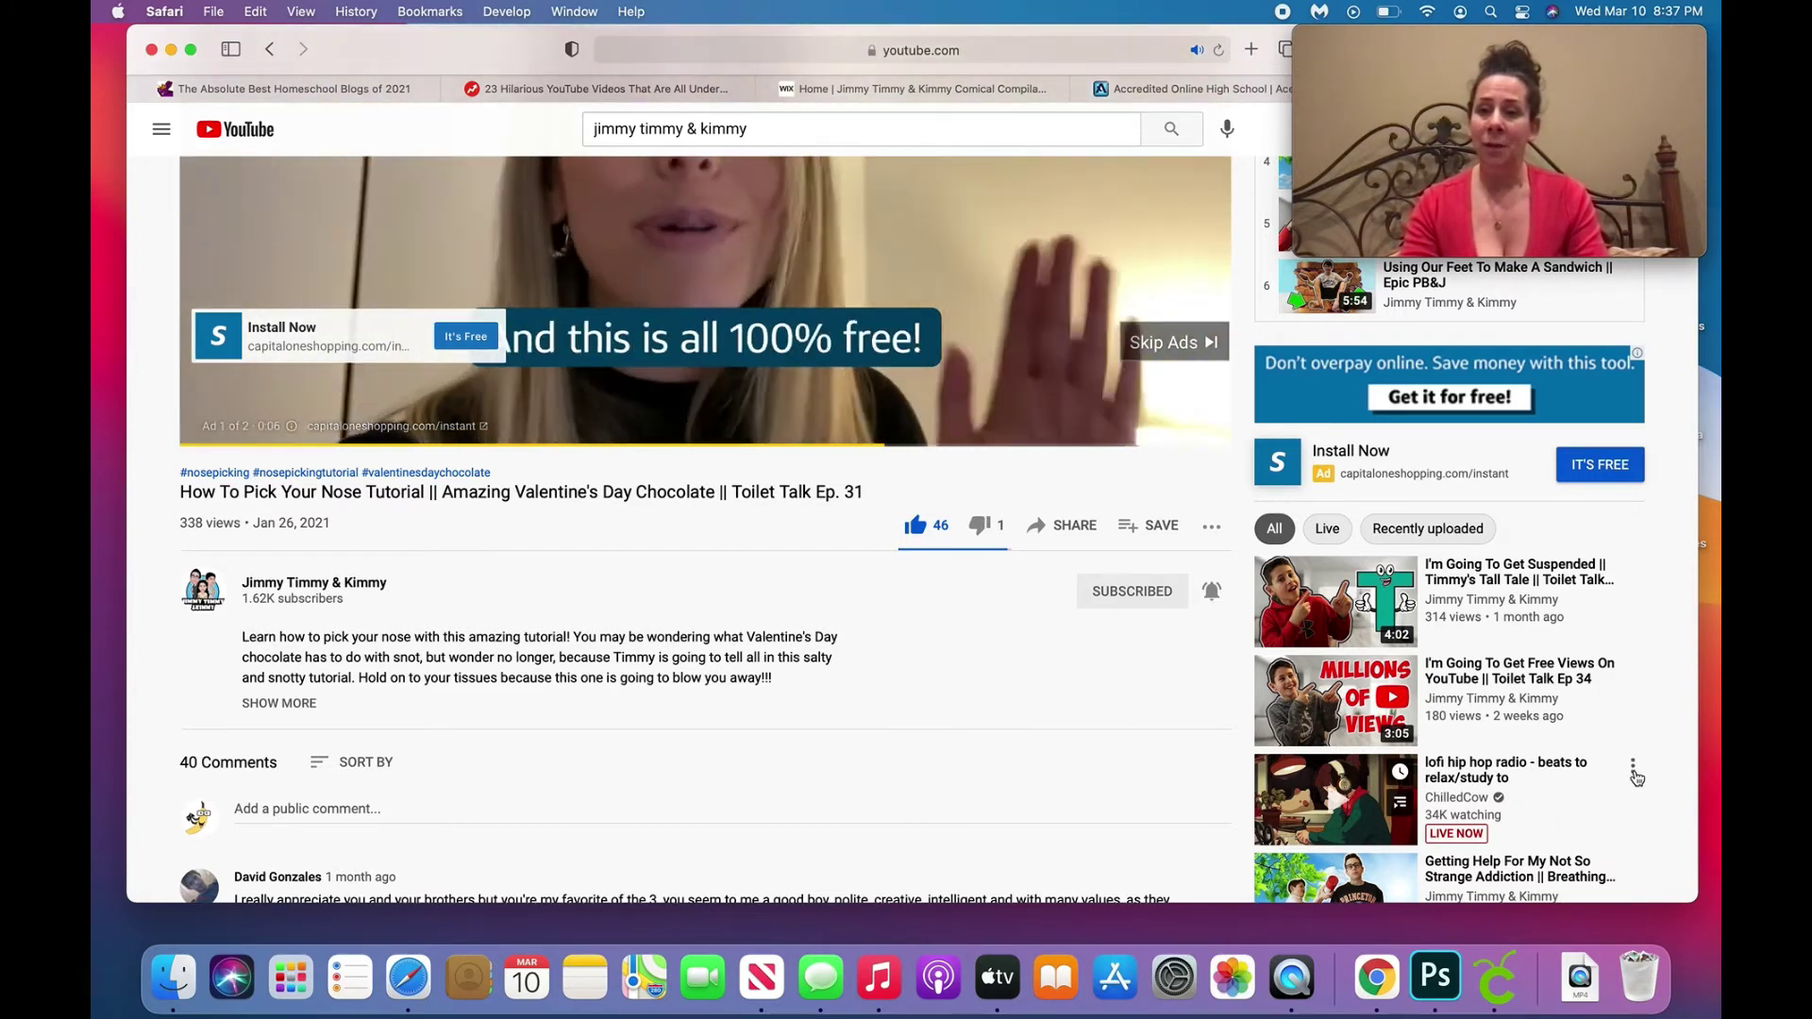
pyautogui.click(1633, 769)
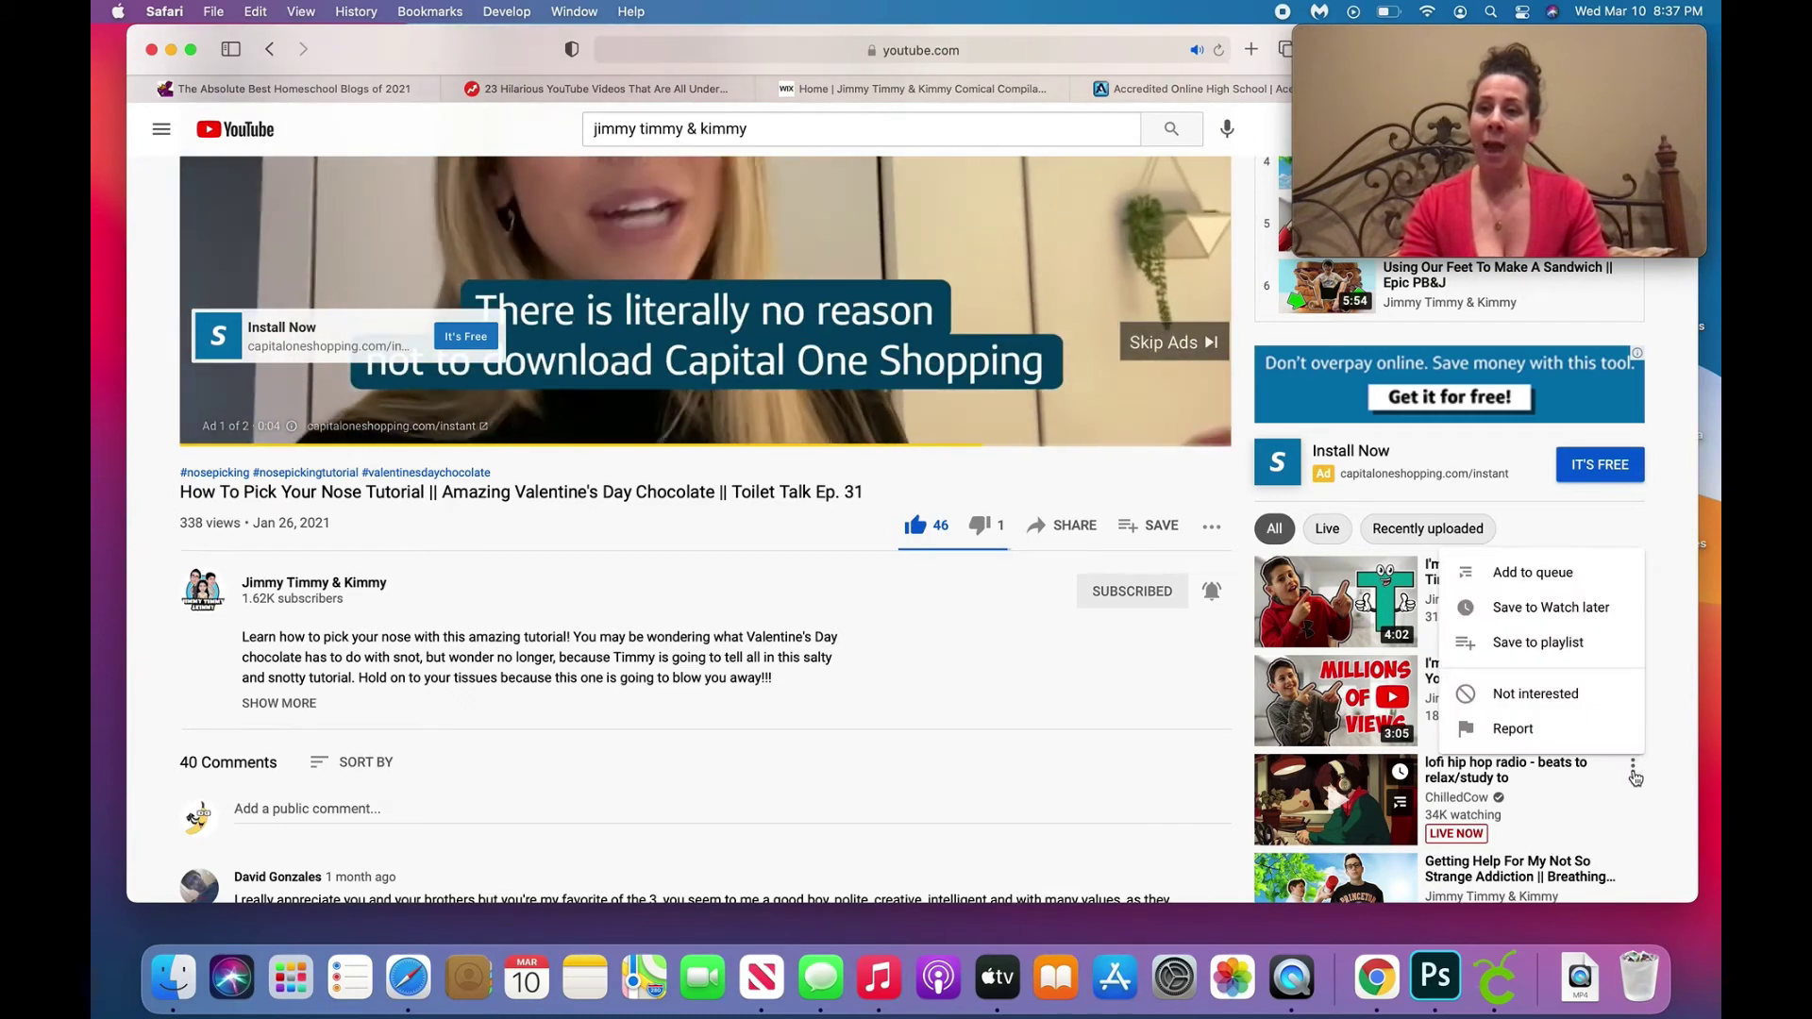
pyautogui.click(1541, 573)
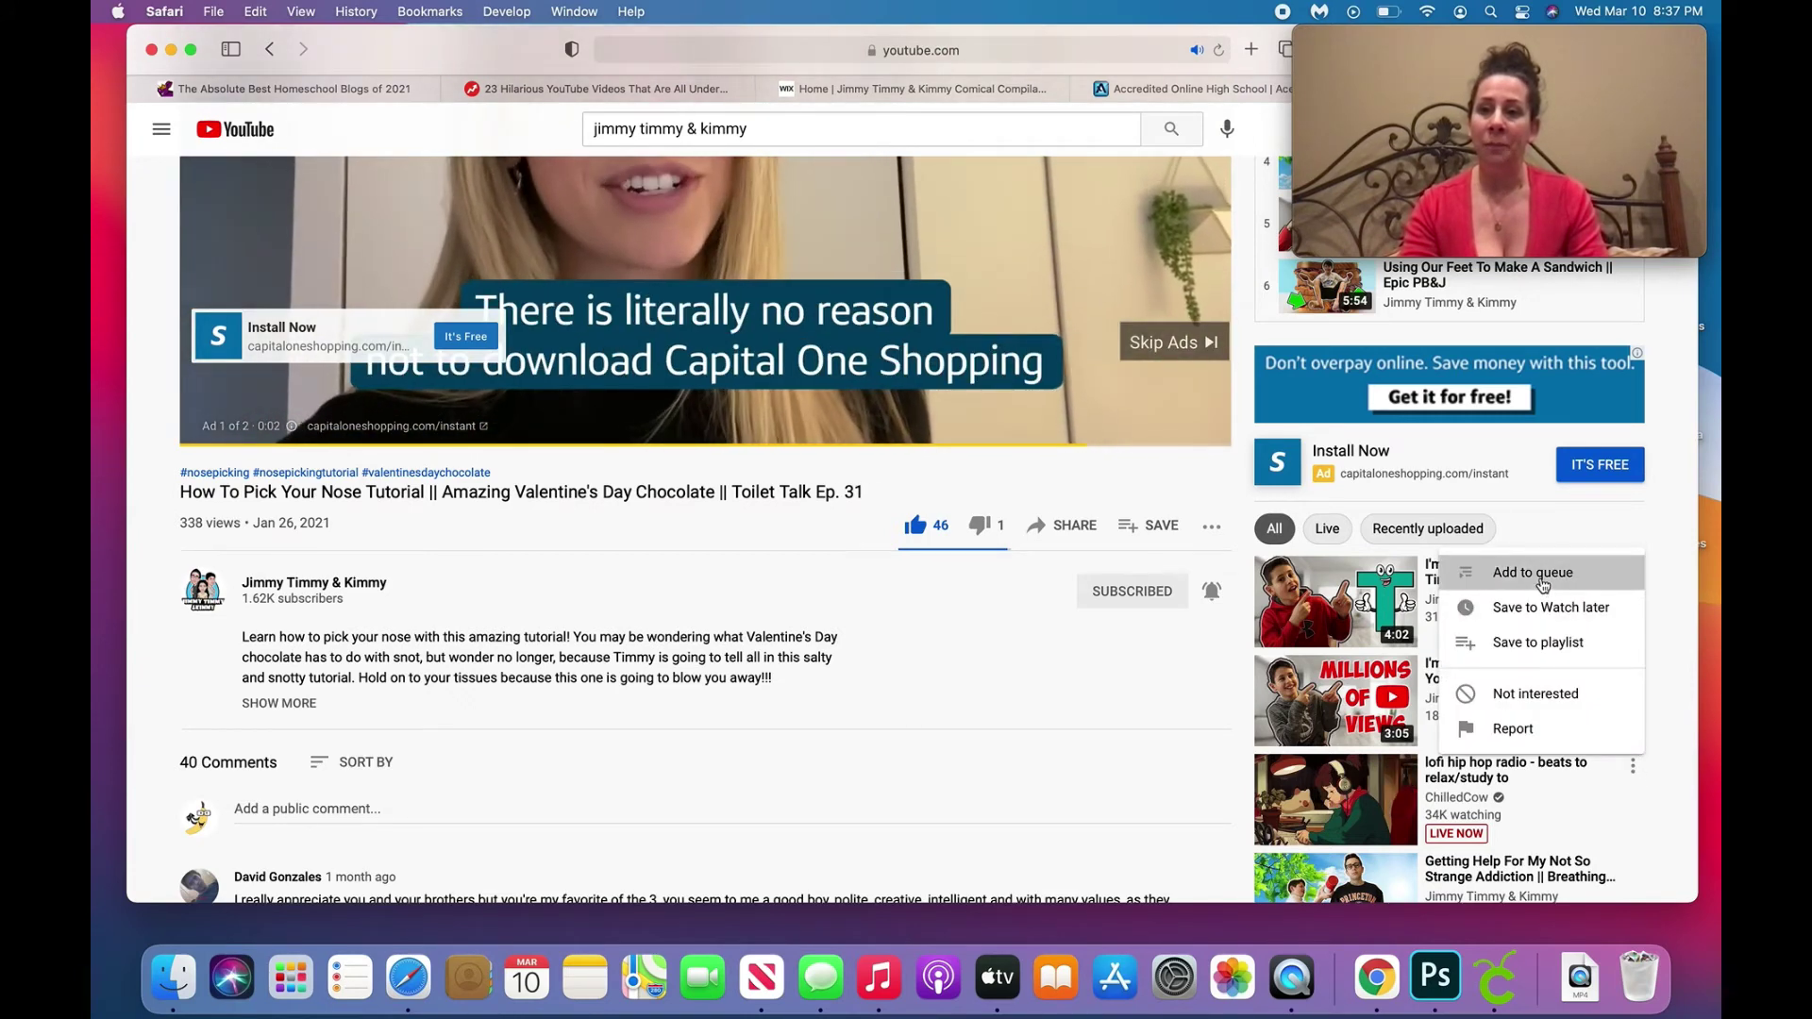
pyautogui.scroll(5, 1494, 623)
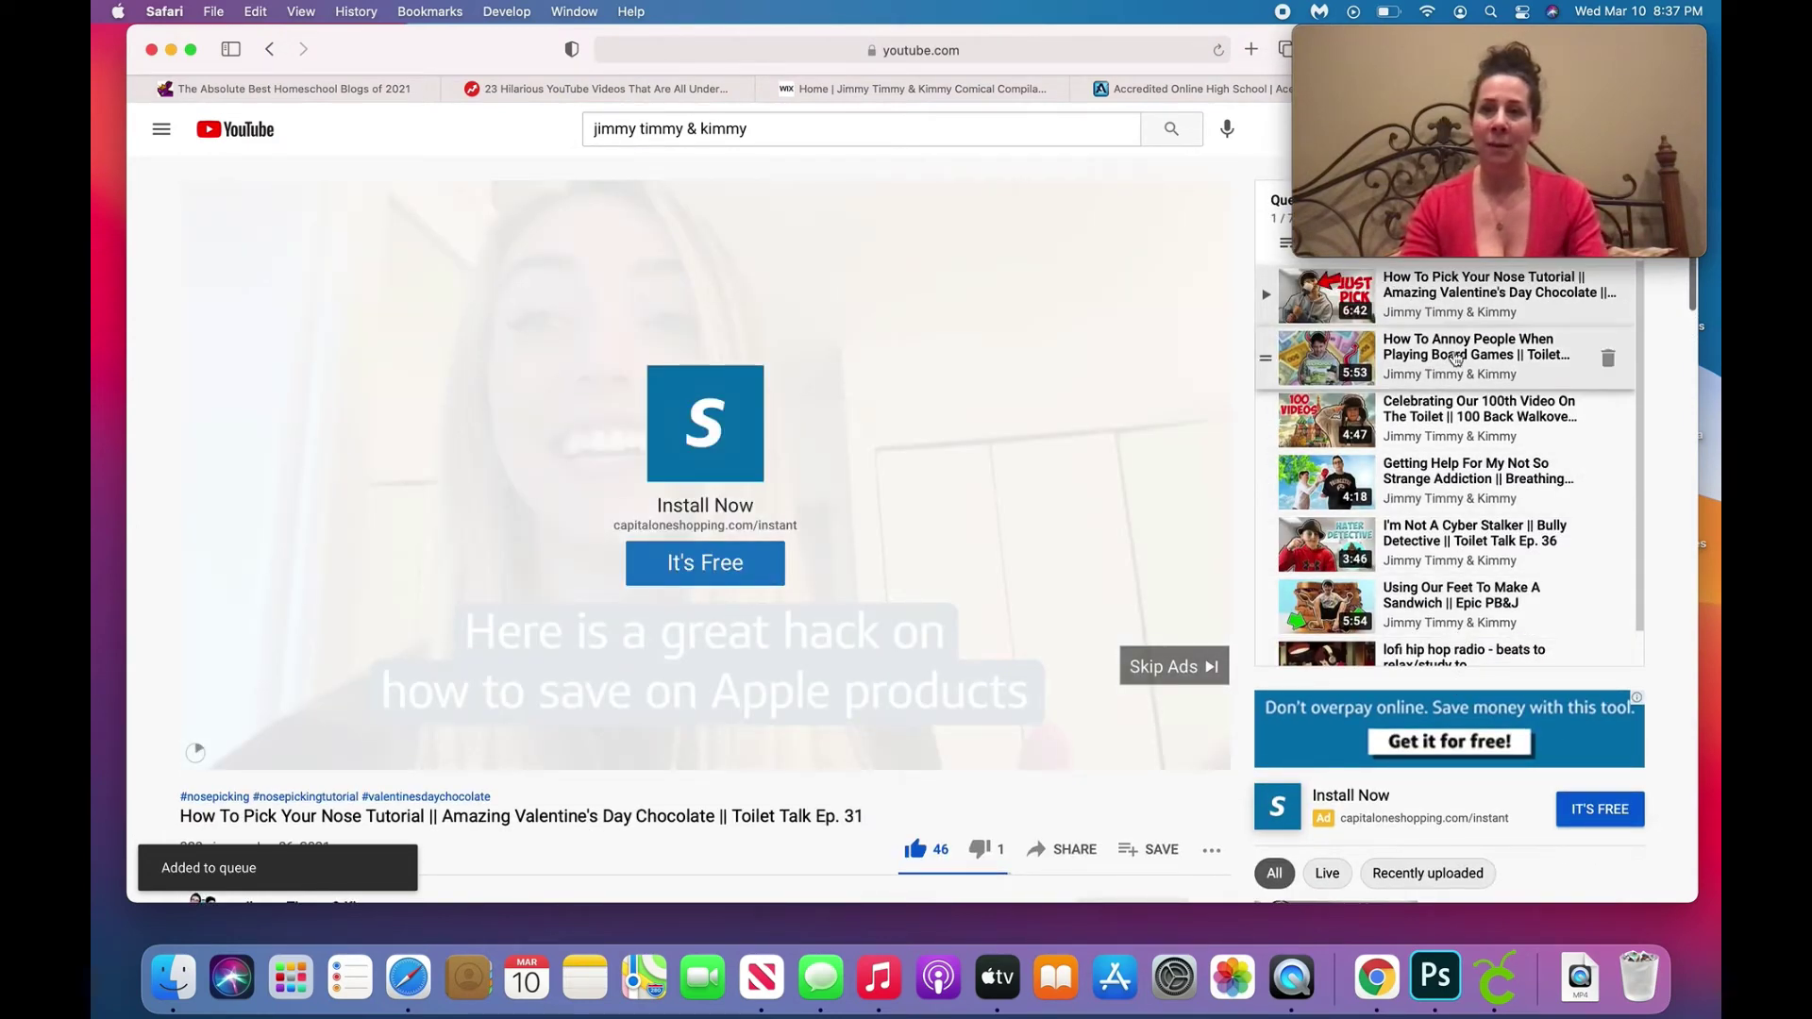
pyautogui.moveTo(1389, 47)
pyautogui.moveTo(1389, 48); pyautogui.dragTo(783, 387)
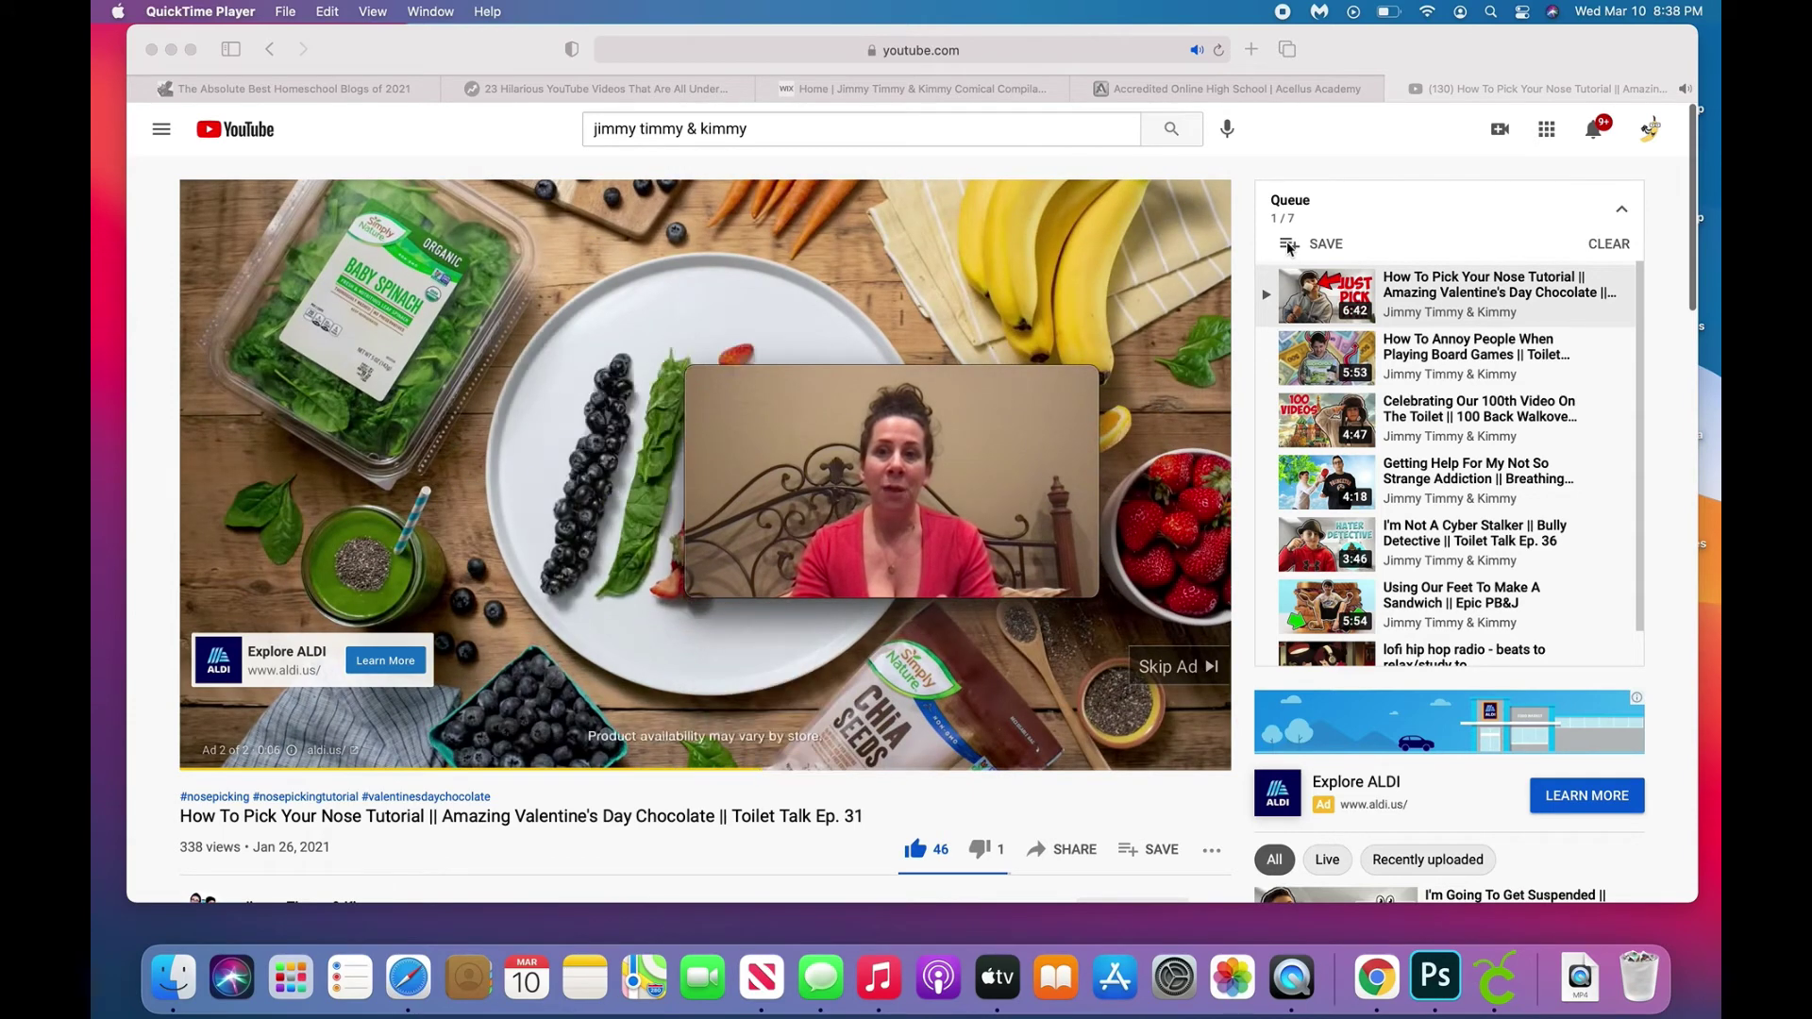
# Save the queued videos to Watch later using the Queue panel's Save to dialog.
pyautogui.click(1288, 248)
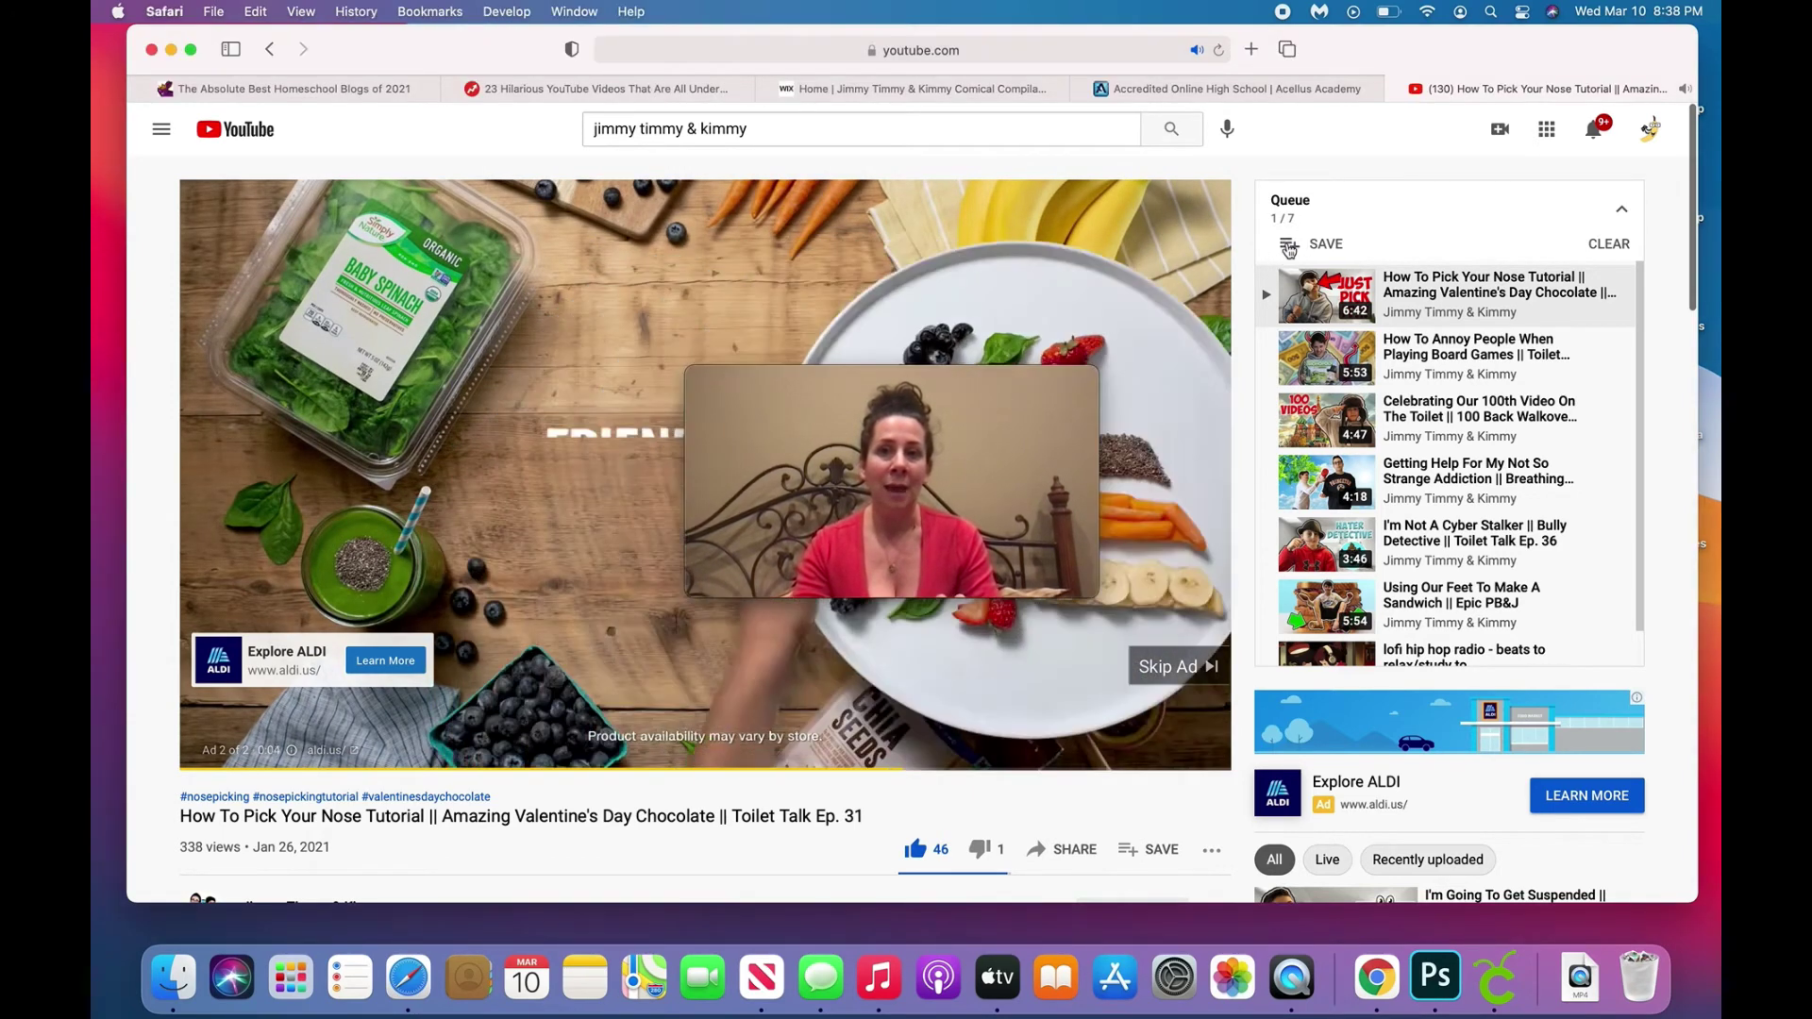
pyautogui.click(1289, 249)
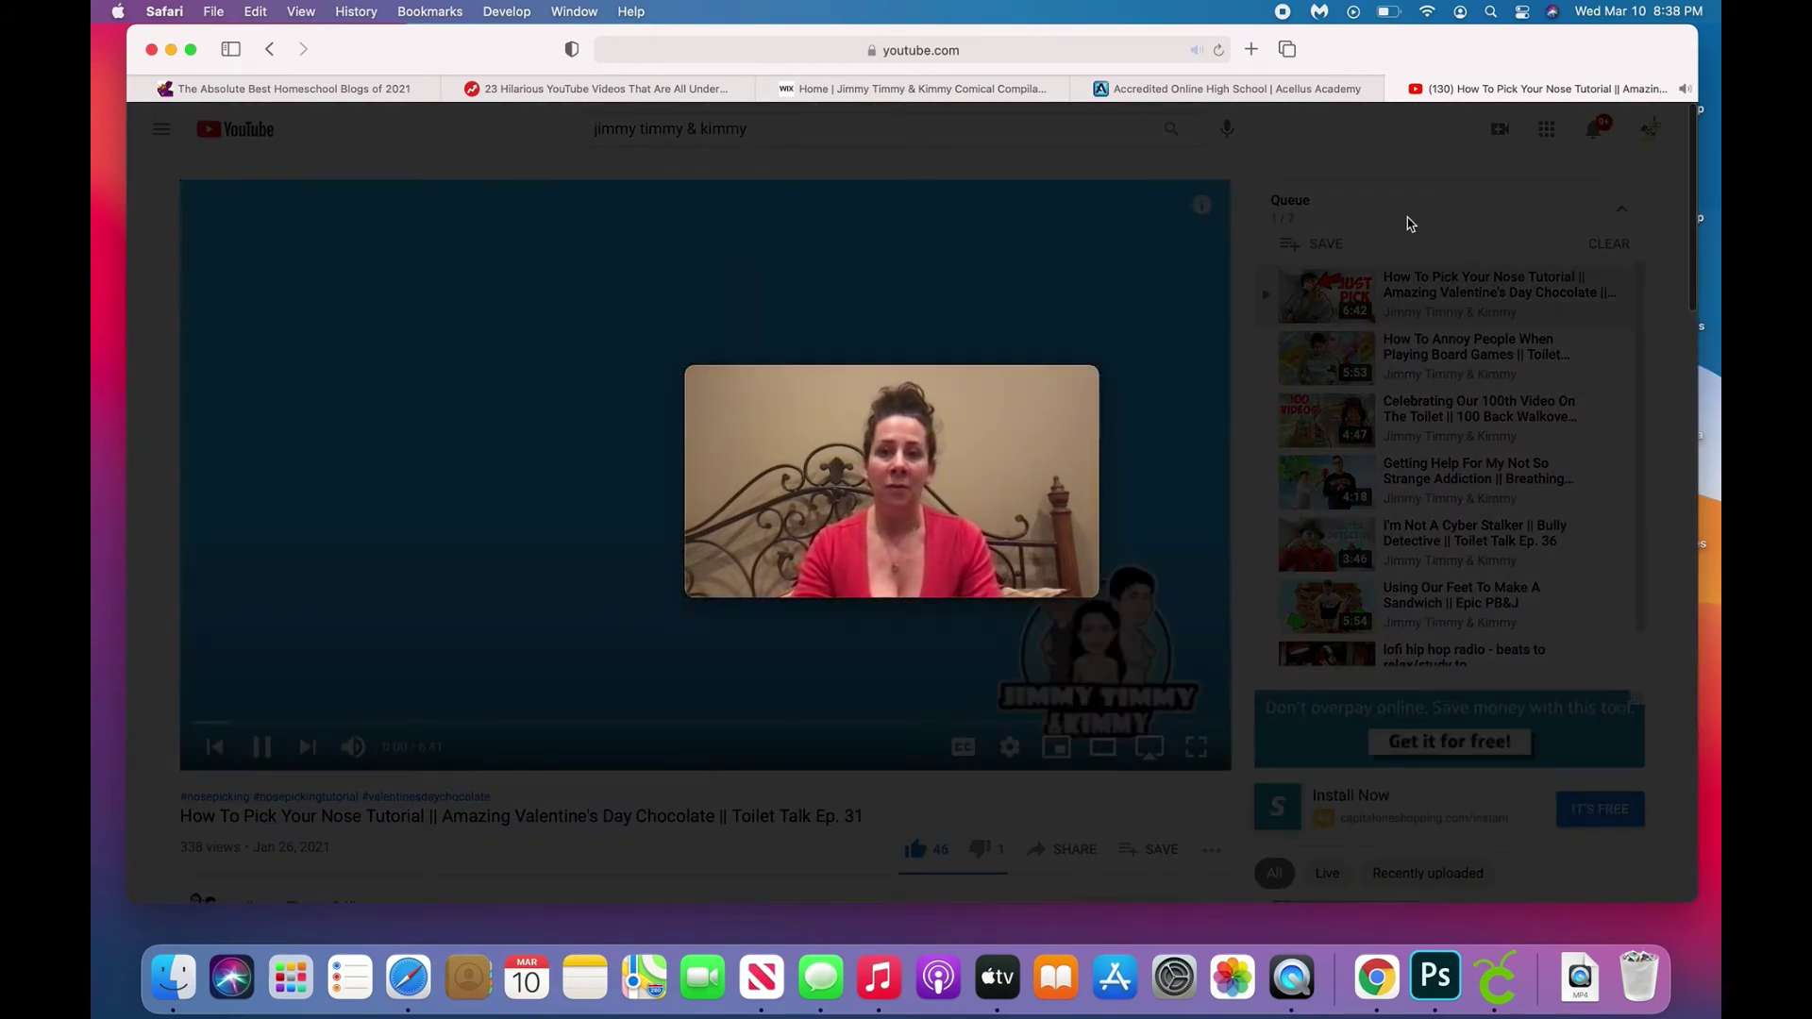
pyautogui.click(1407, 224)
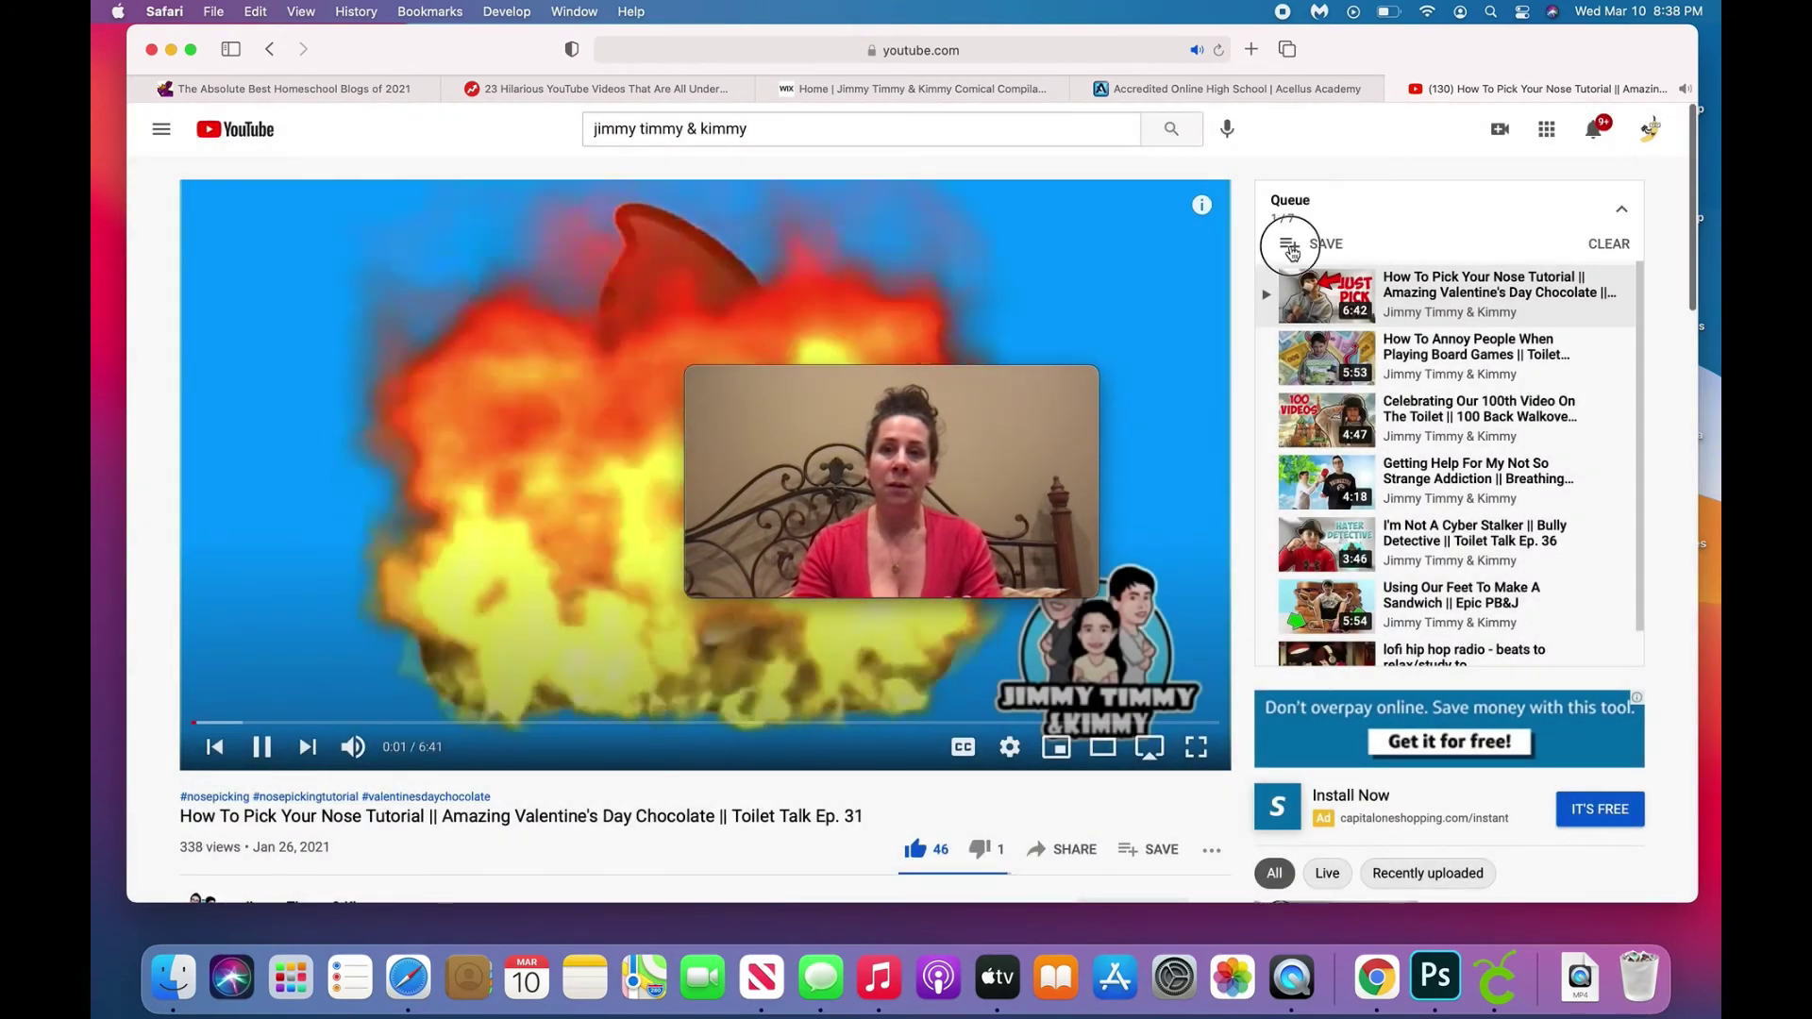
pyautogui.click(1289, 244)
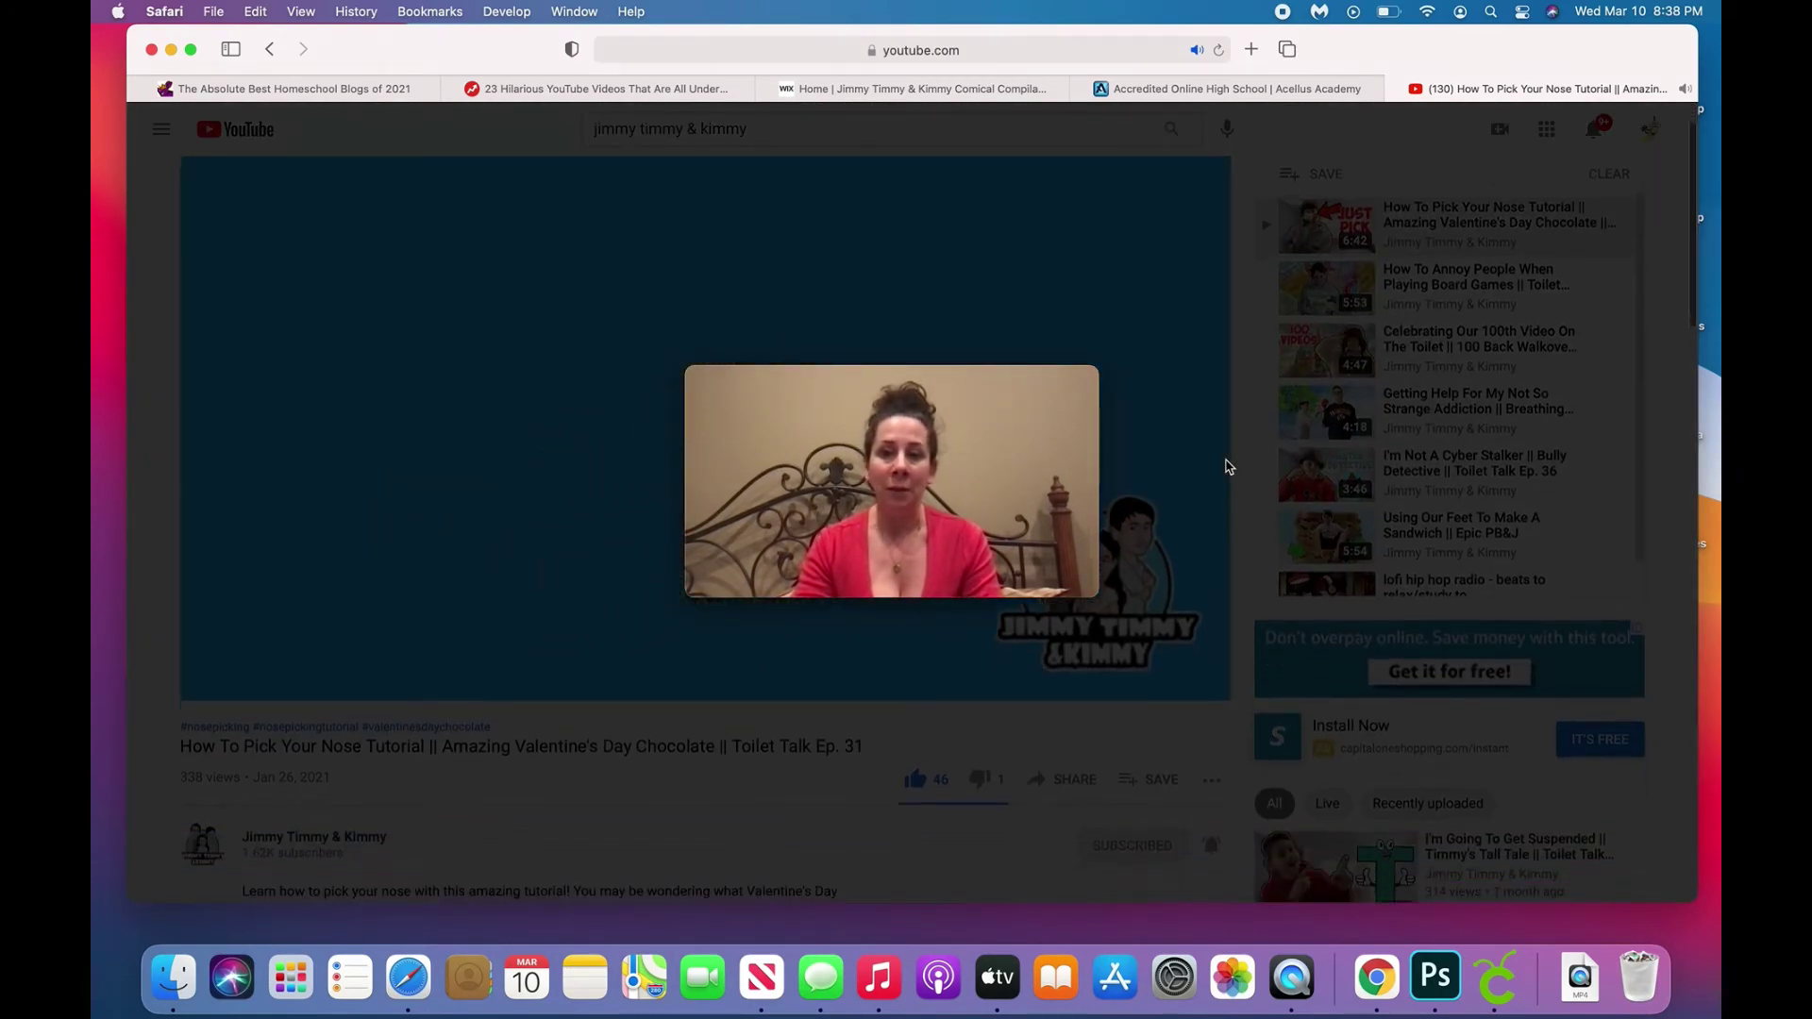
pyautogui.click(1038, 376)
pyautogui.moveTo(1034, 368); pyautogui.dragTo(747, 151)
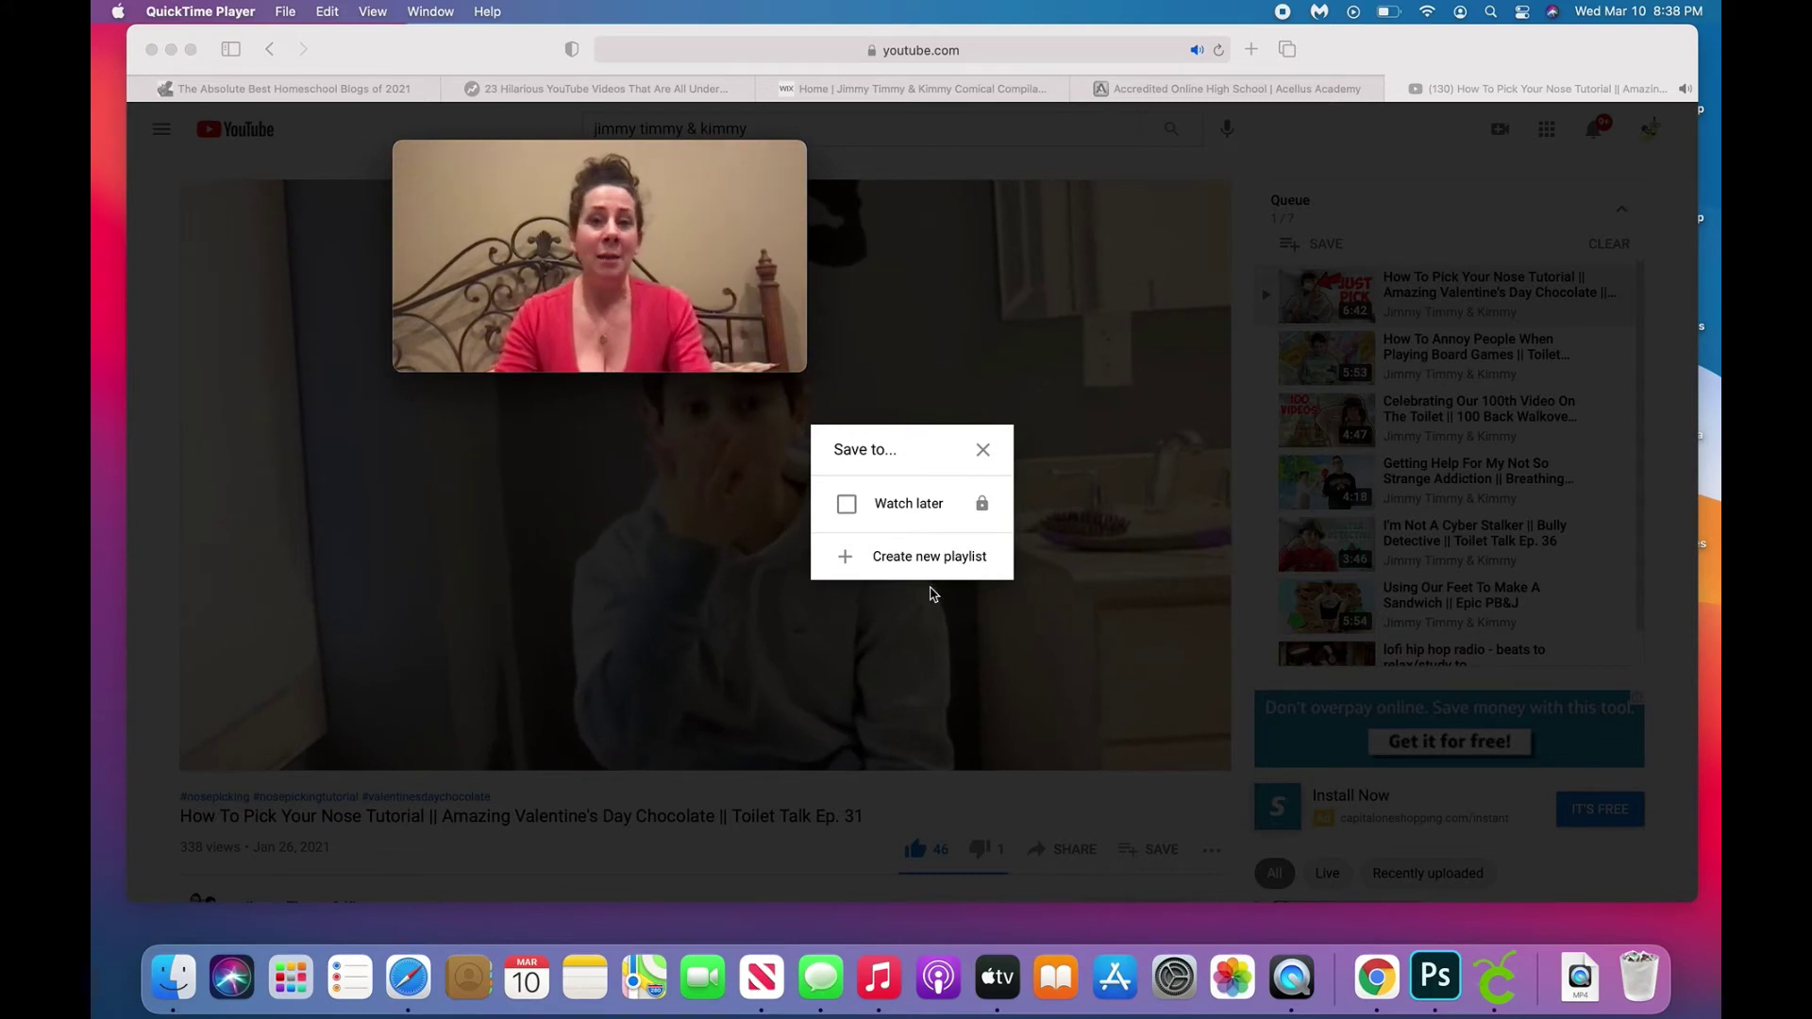
pyautogui.click(851, 511)
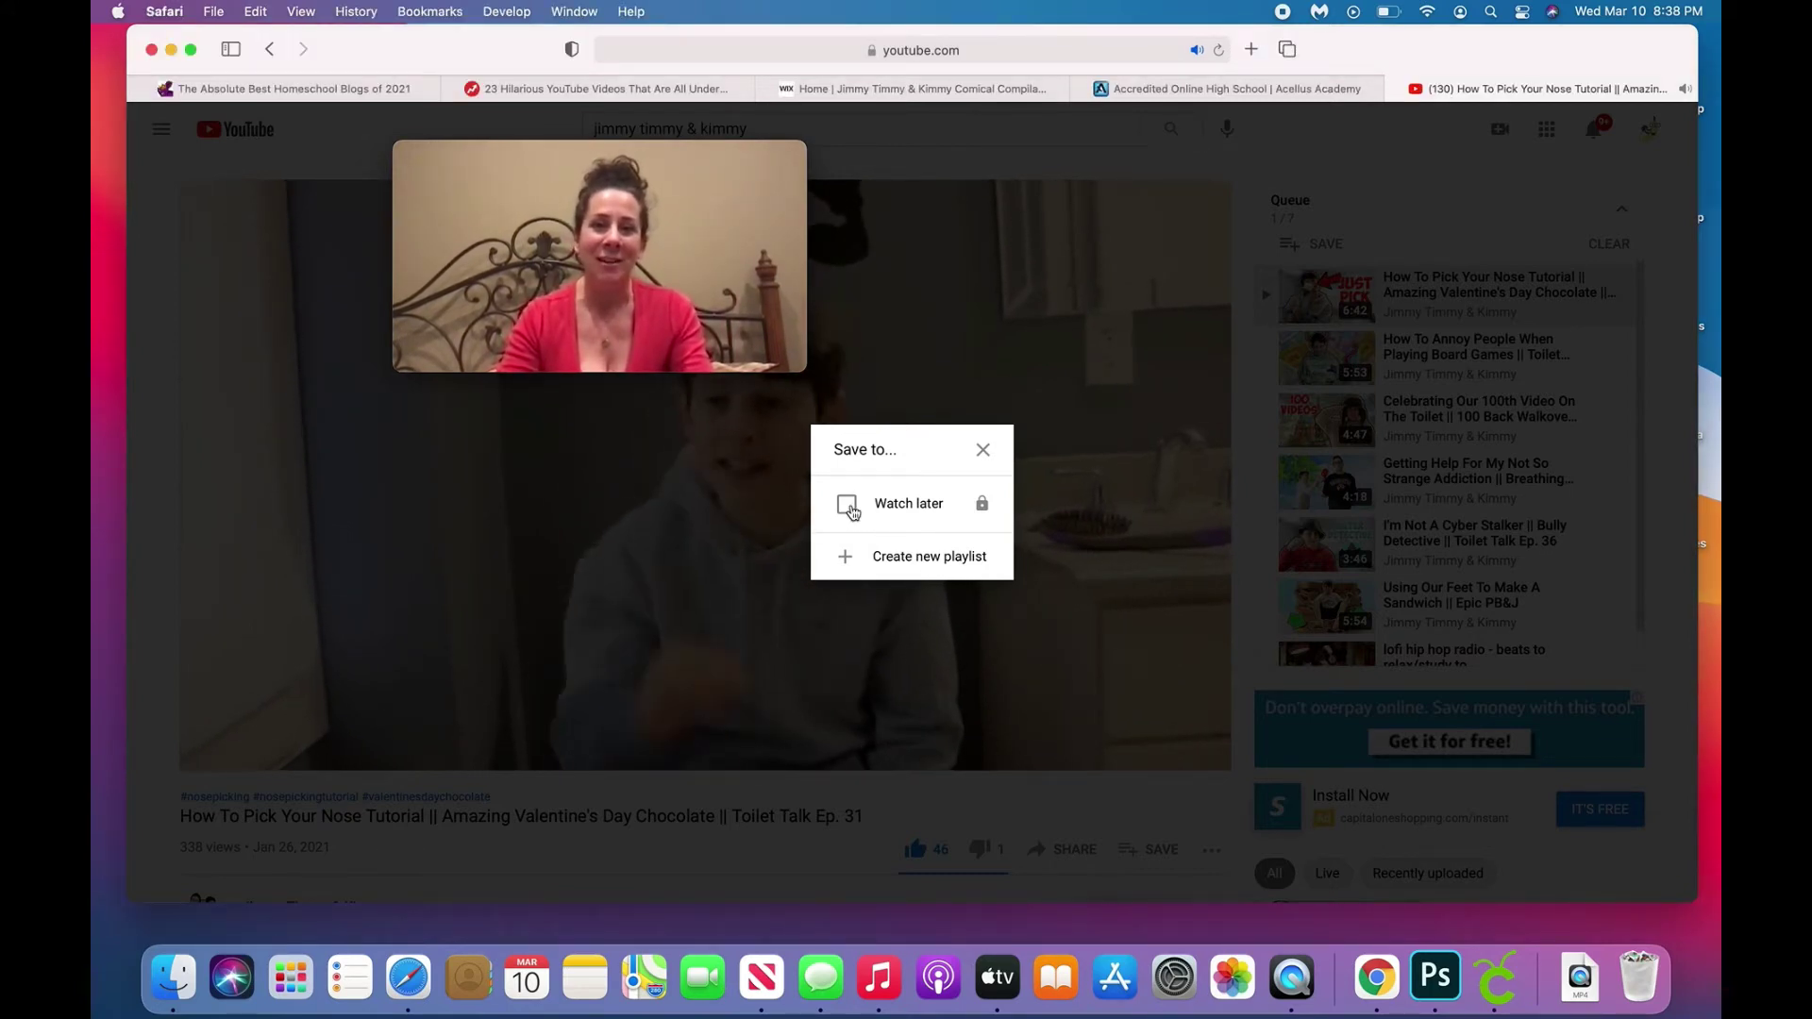
pyautogui.click(848, 507)
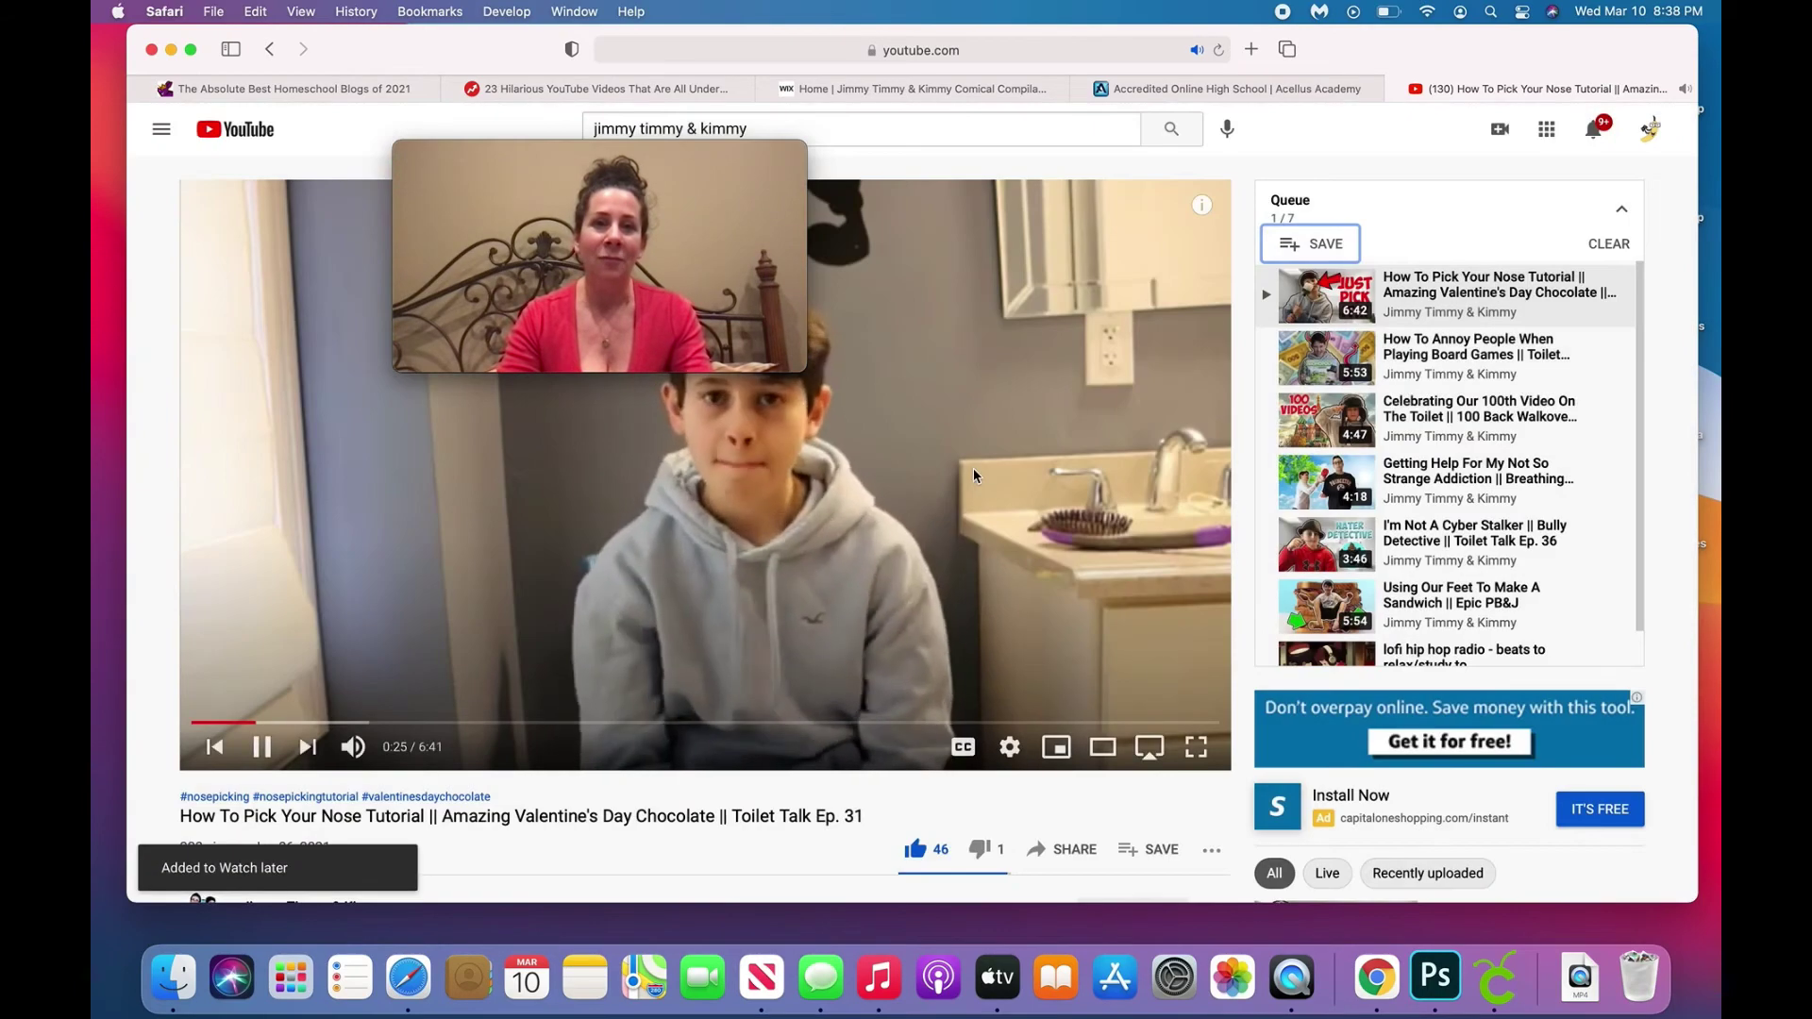
pyautogui.moveTo(744, 165)
pyautogui.moveTo(745, 165); pyautogui.dragTo(1652, 51)
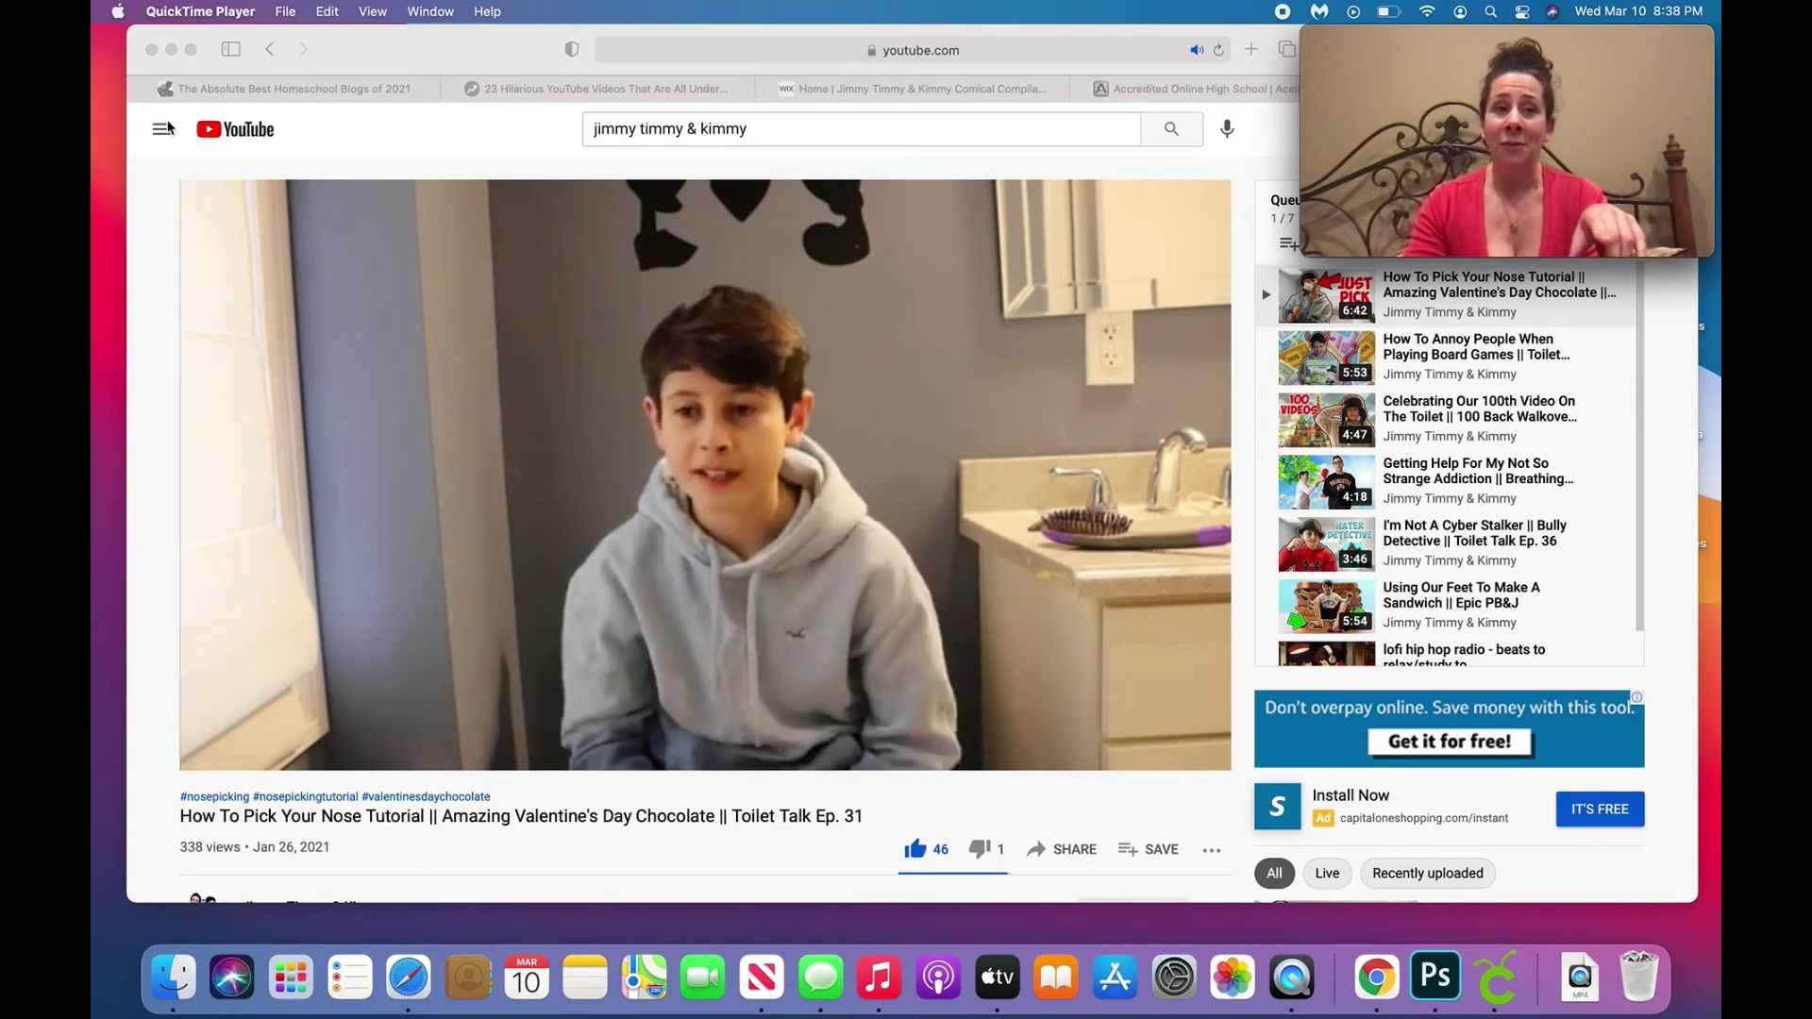
# Go to the Watch later playlist through the navigation menu.
pyautogui.click(167, 135)
pyautogui.click(165, 132)
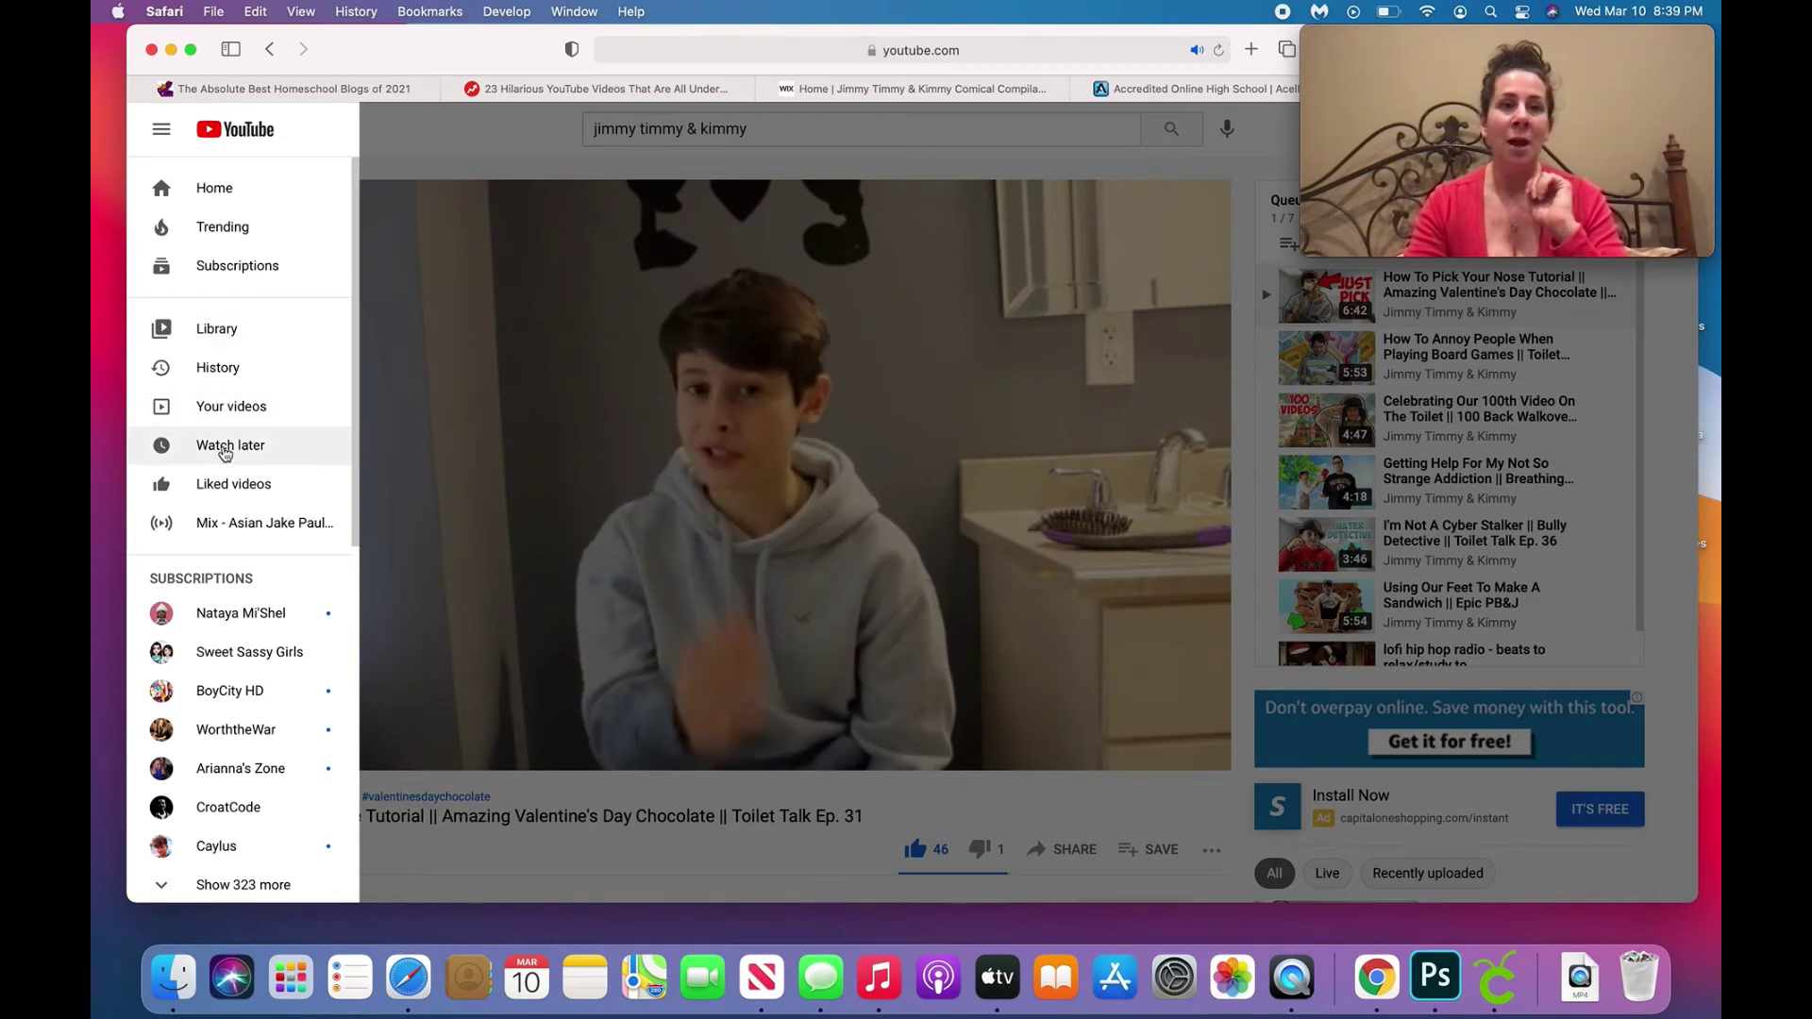
pyautogui.click(225, 452)
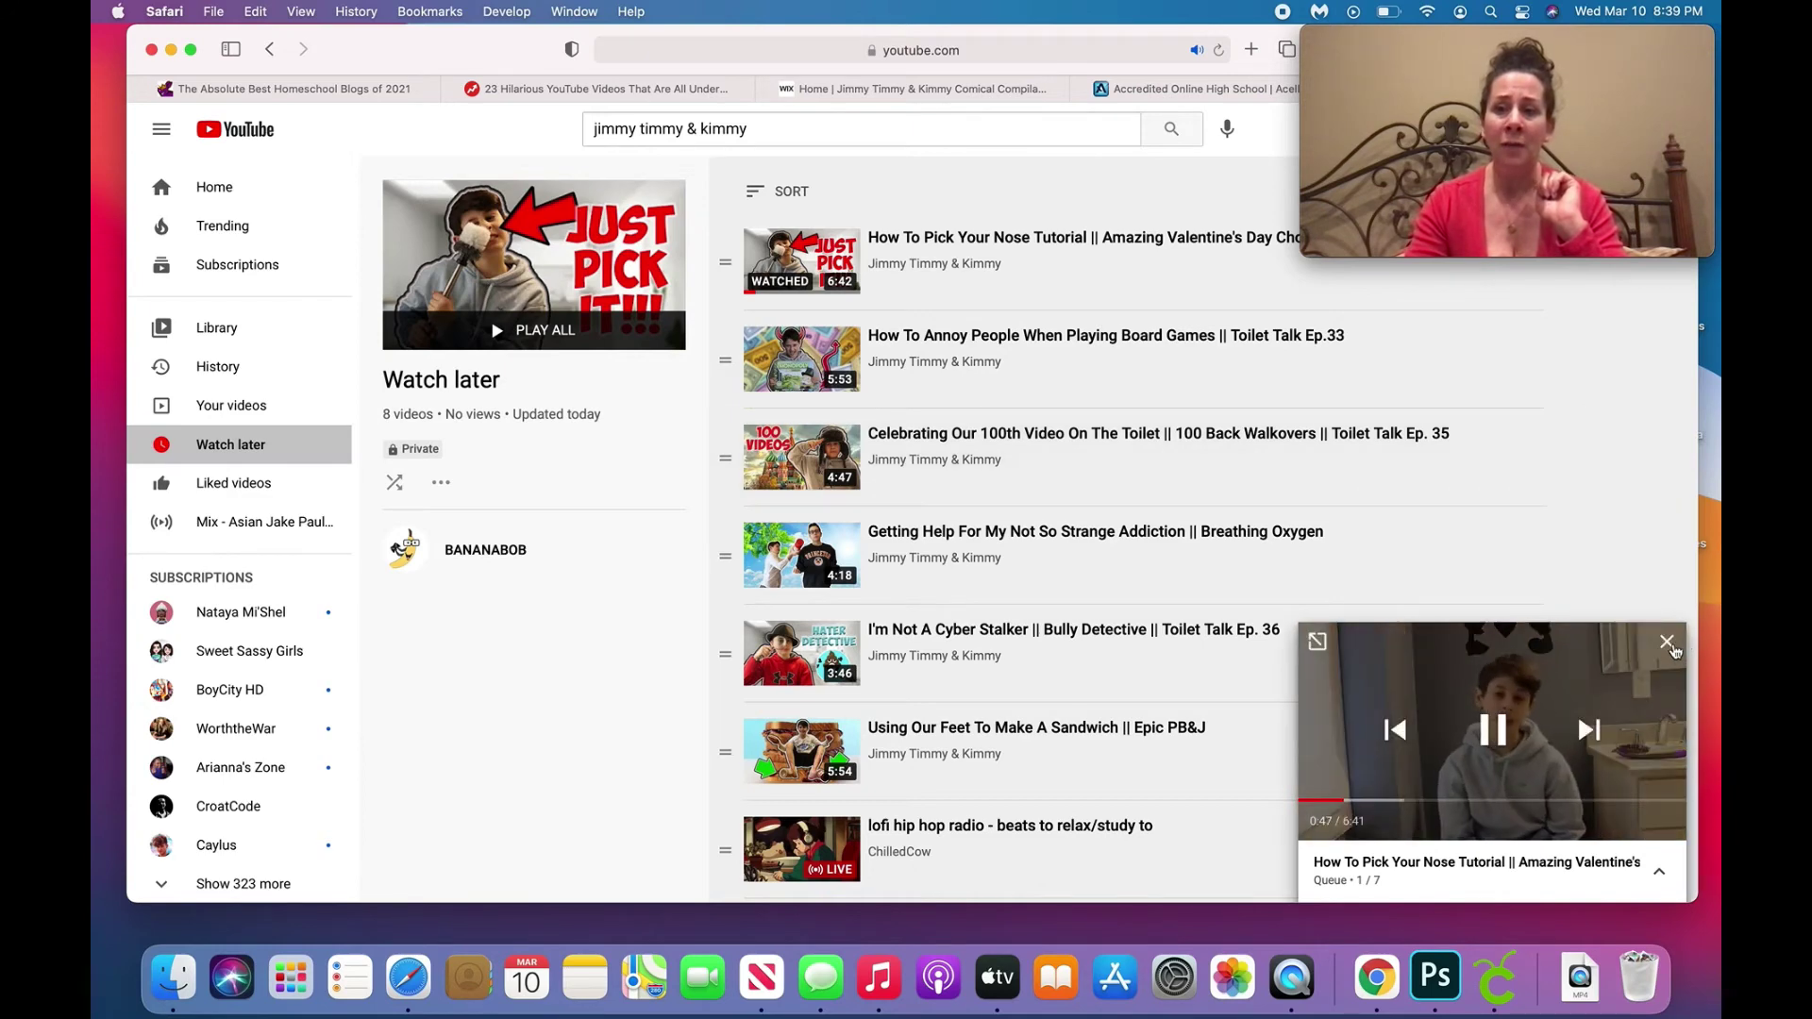
# Close the miniplayer and clear its queue, then review the 8 saved videos.
pyautogui.click(1666, 645)
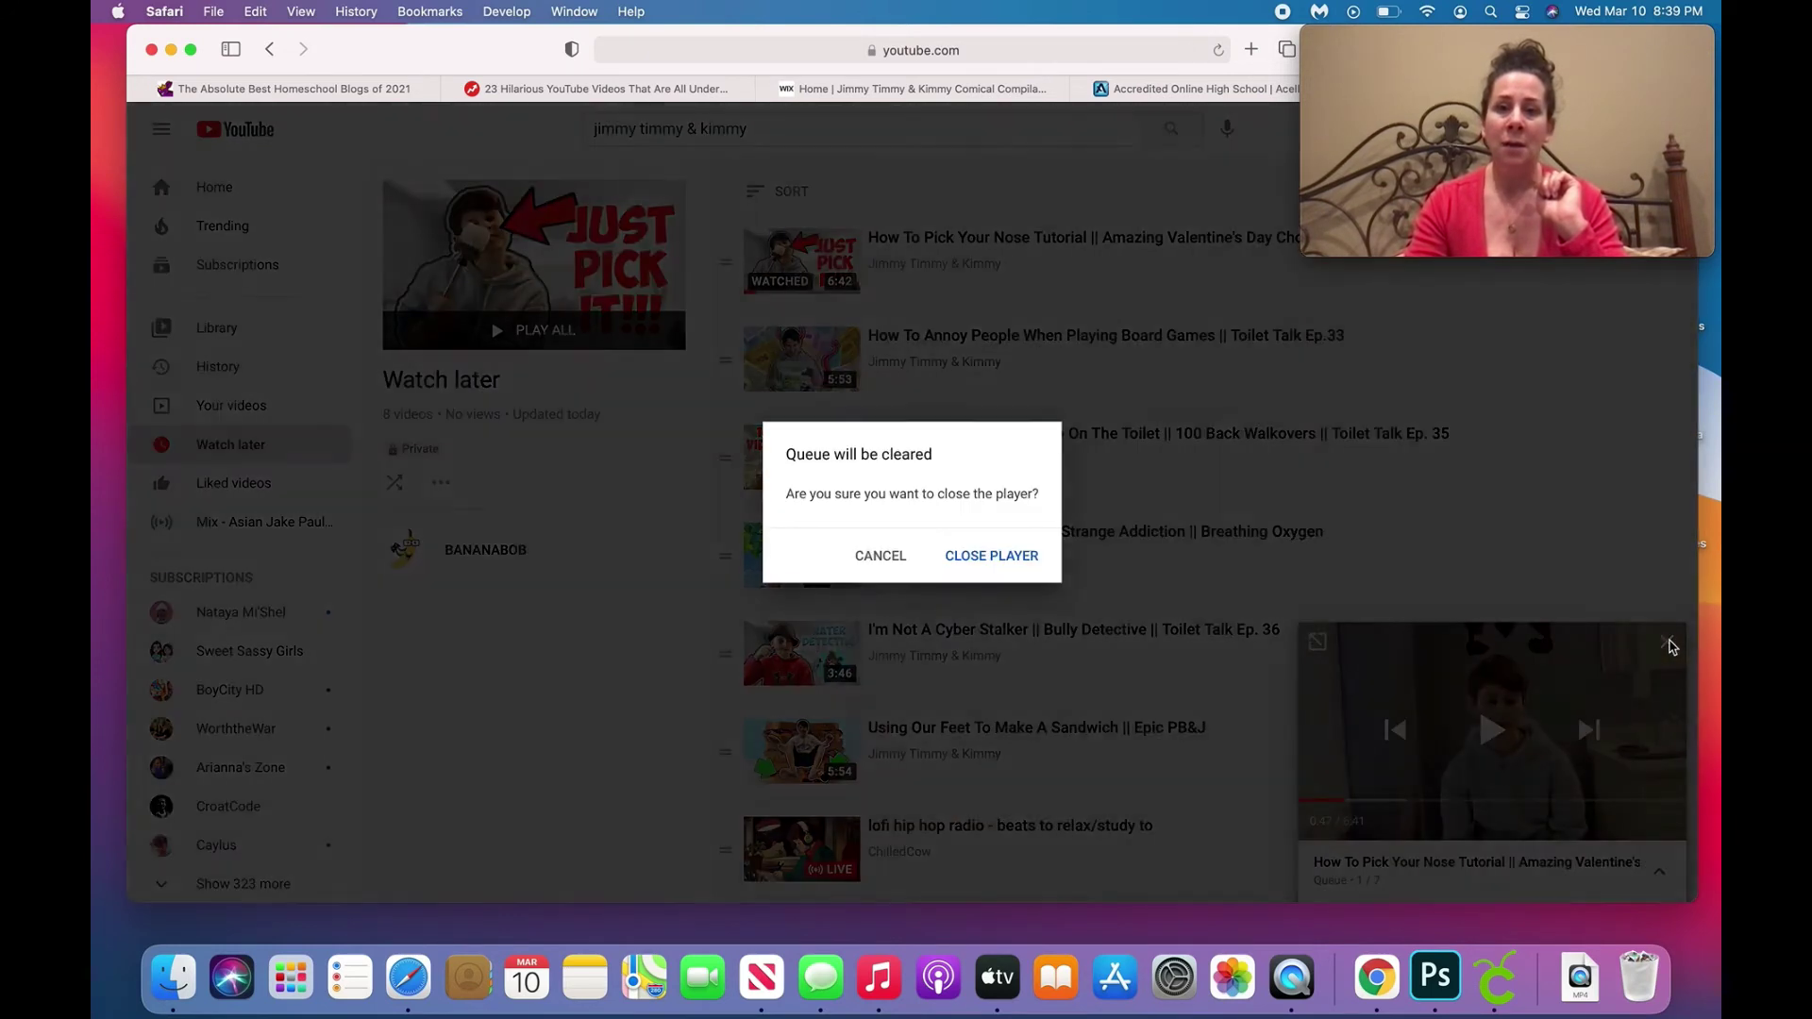
pyautogui.click(986, 557)
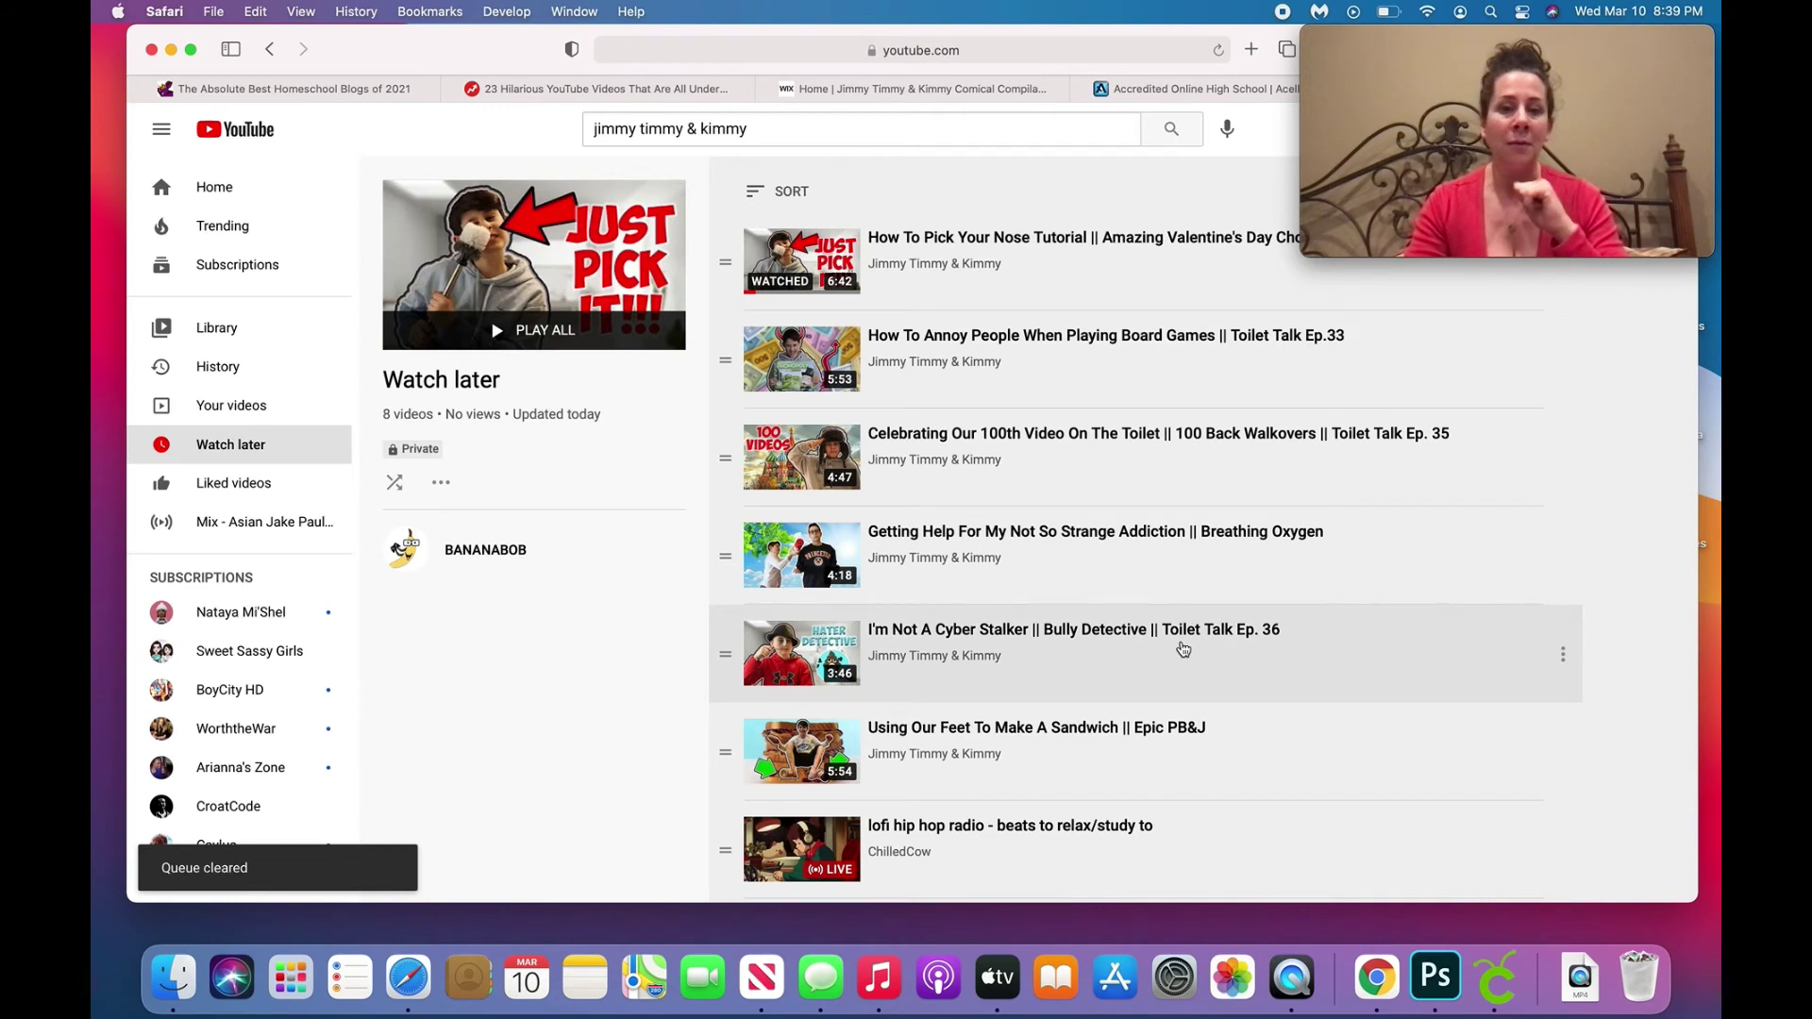
pyautogui.scroll(-1, 1184, 649)
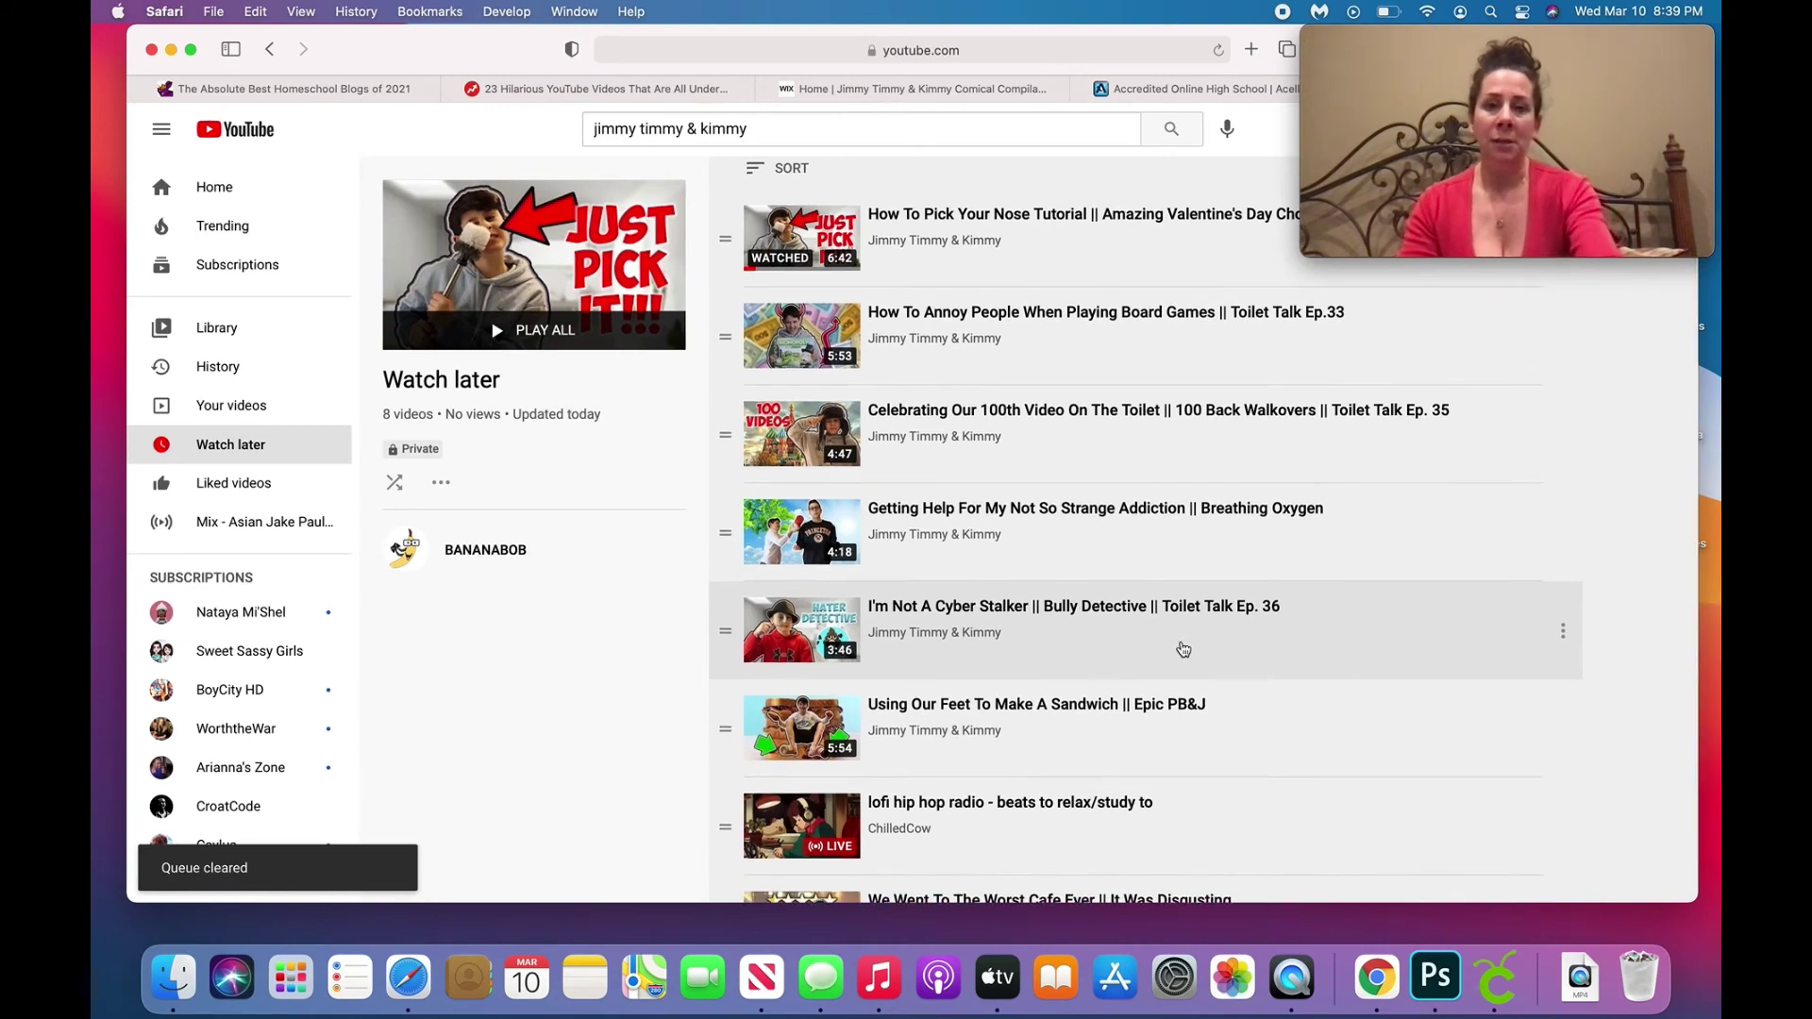
pyautogui.scroll(-2, 1183, 649)
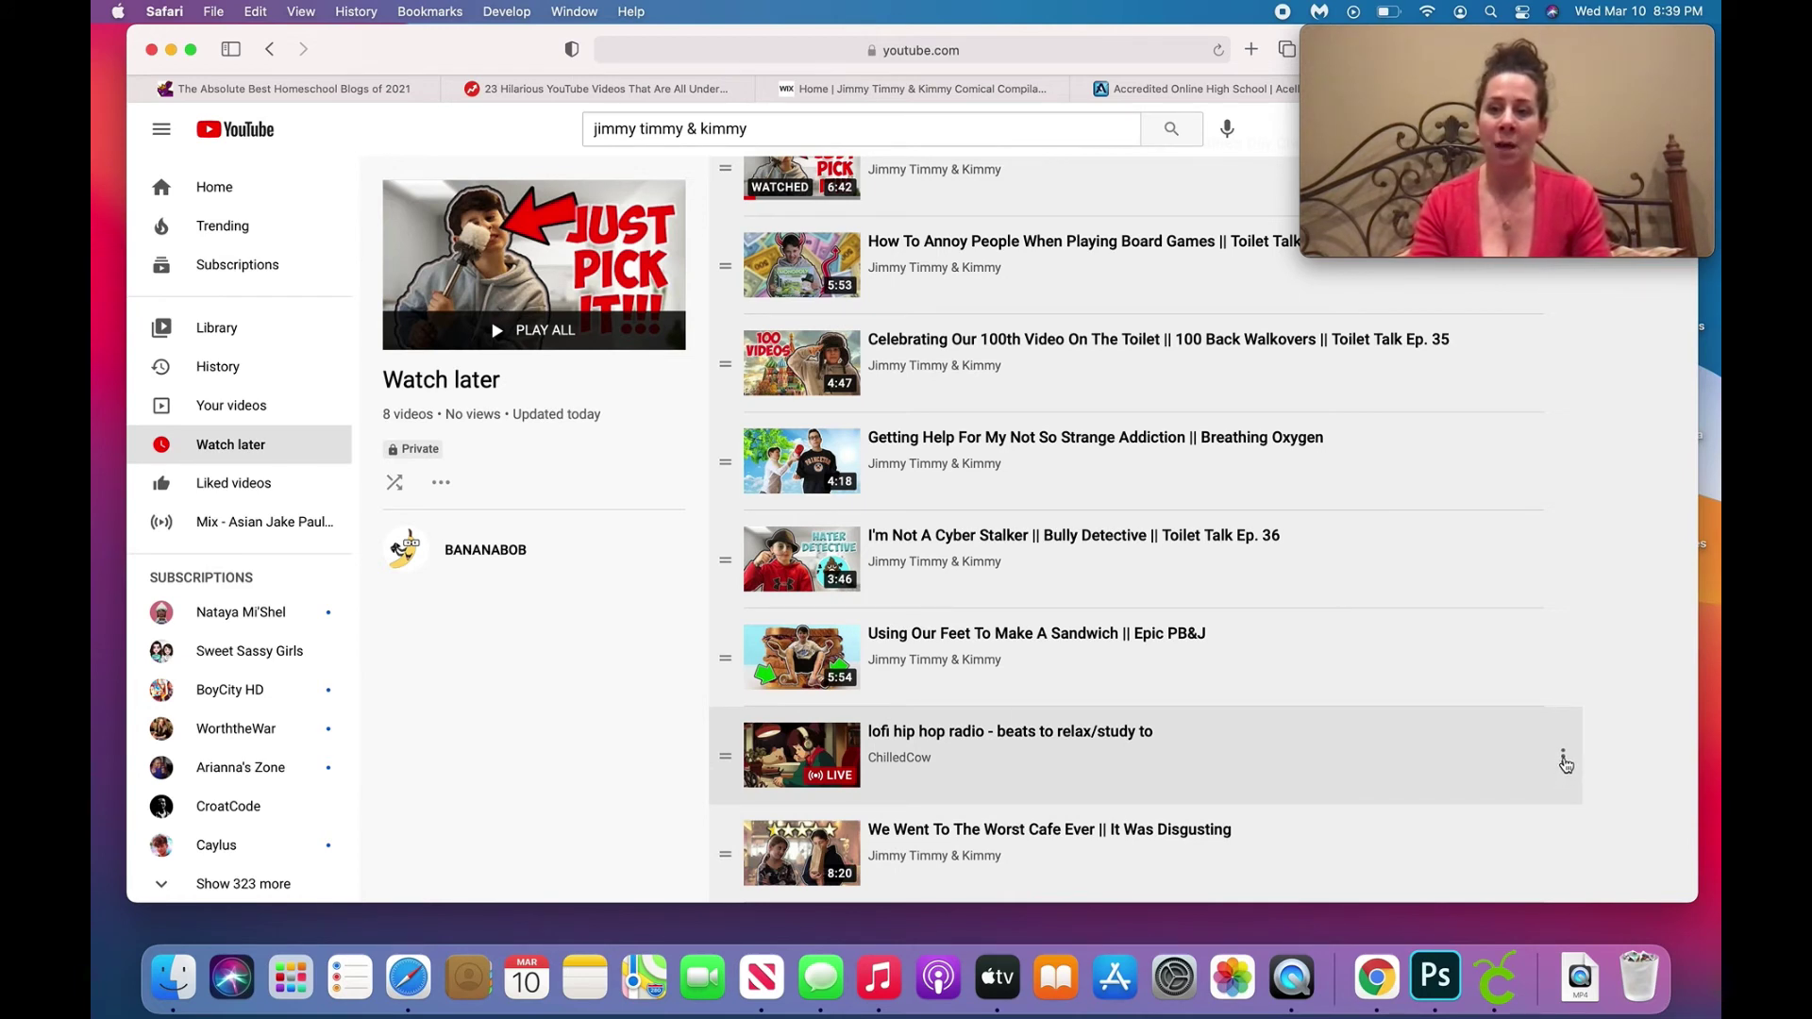
# Remove the lofi hip hop radio stream from Watch later, leaving 7 videos.
pyautogui.click(1562, 759)
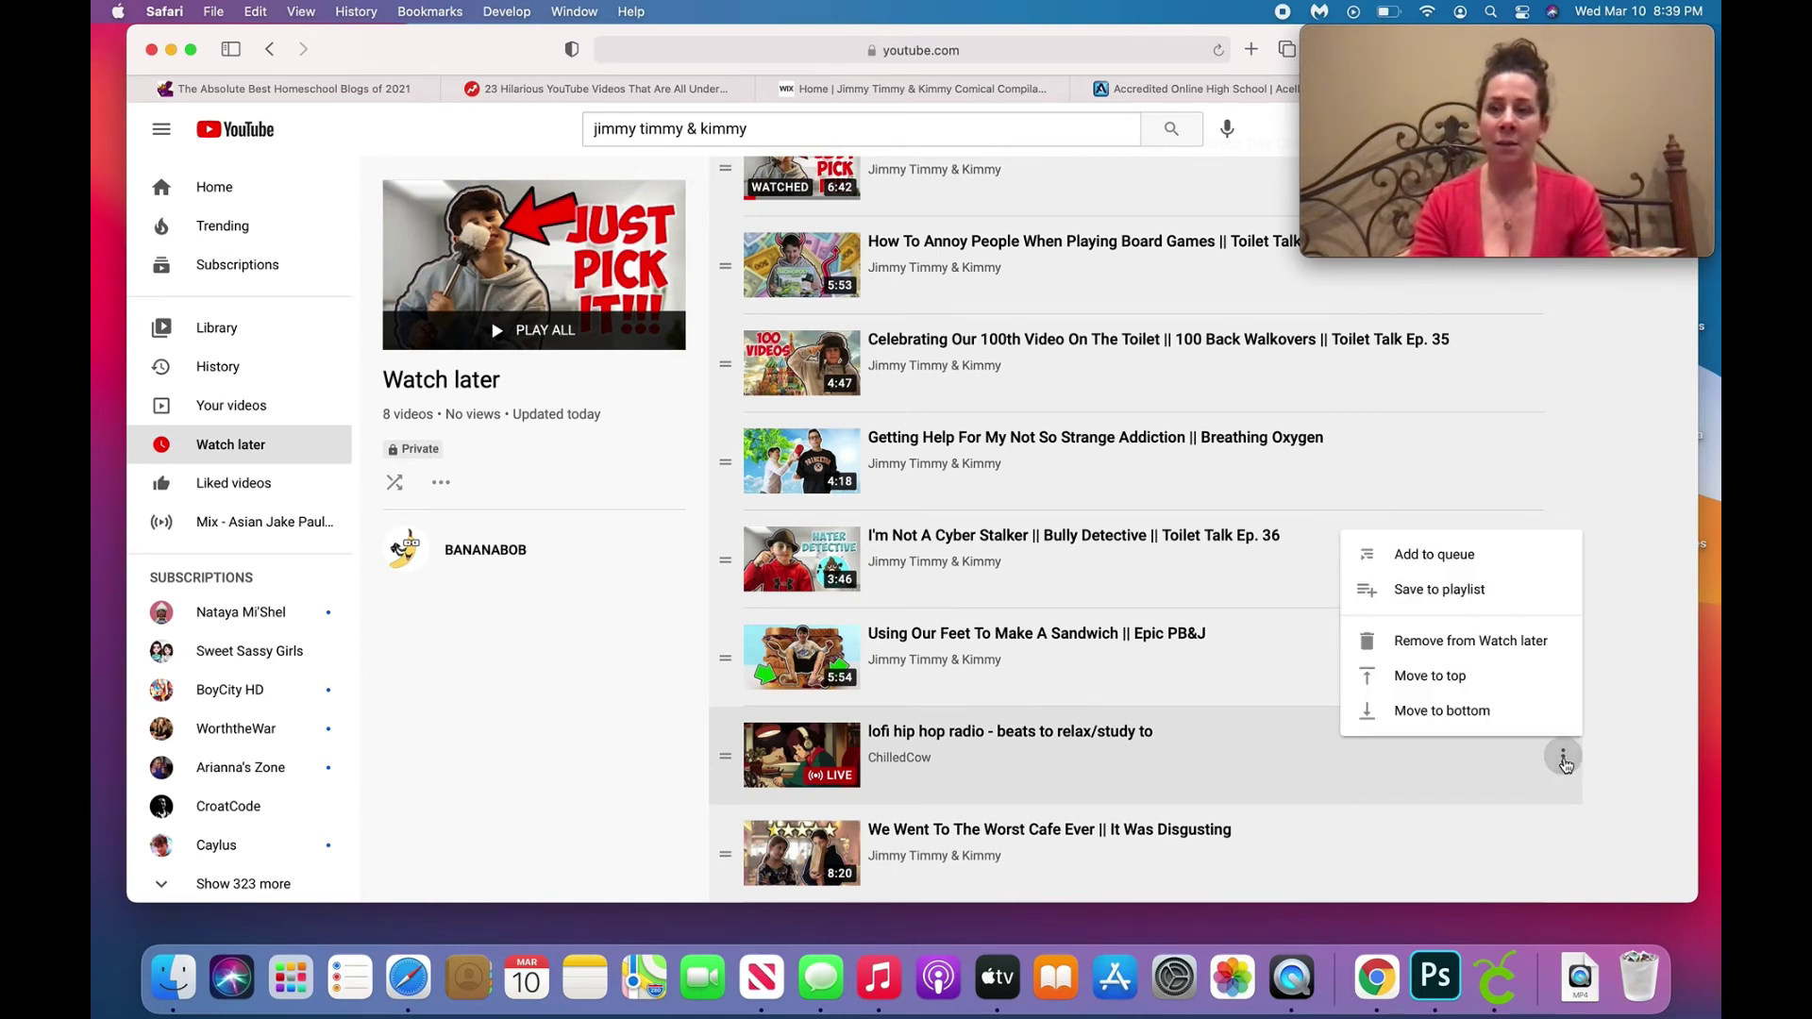
pyautogui.click(1528, 649)
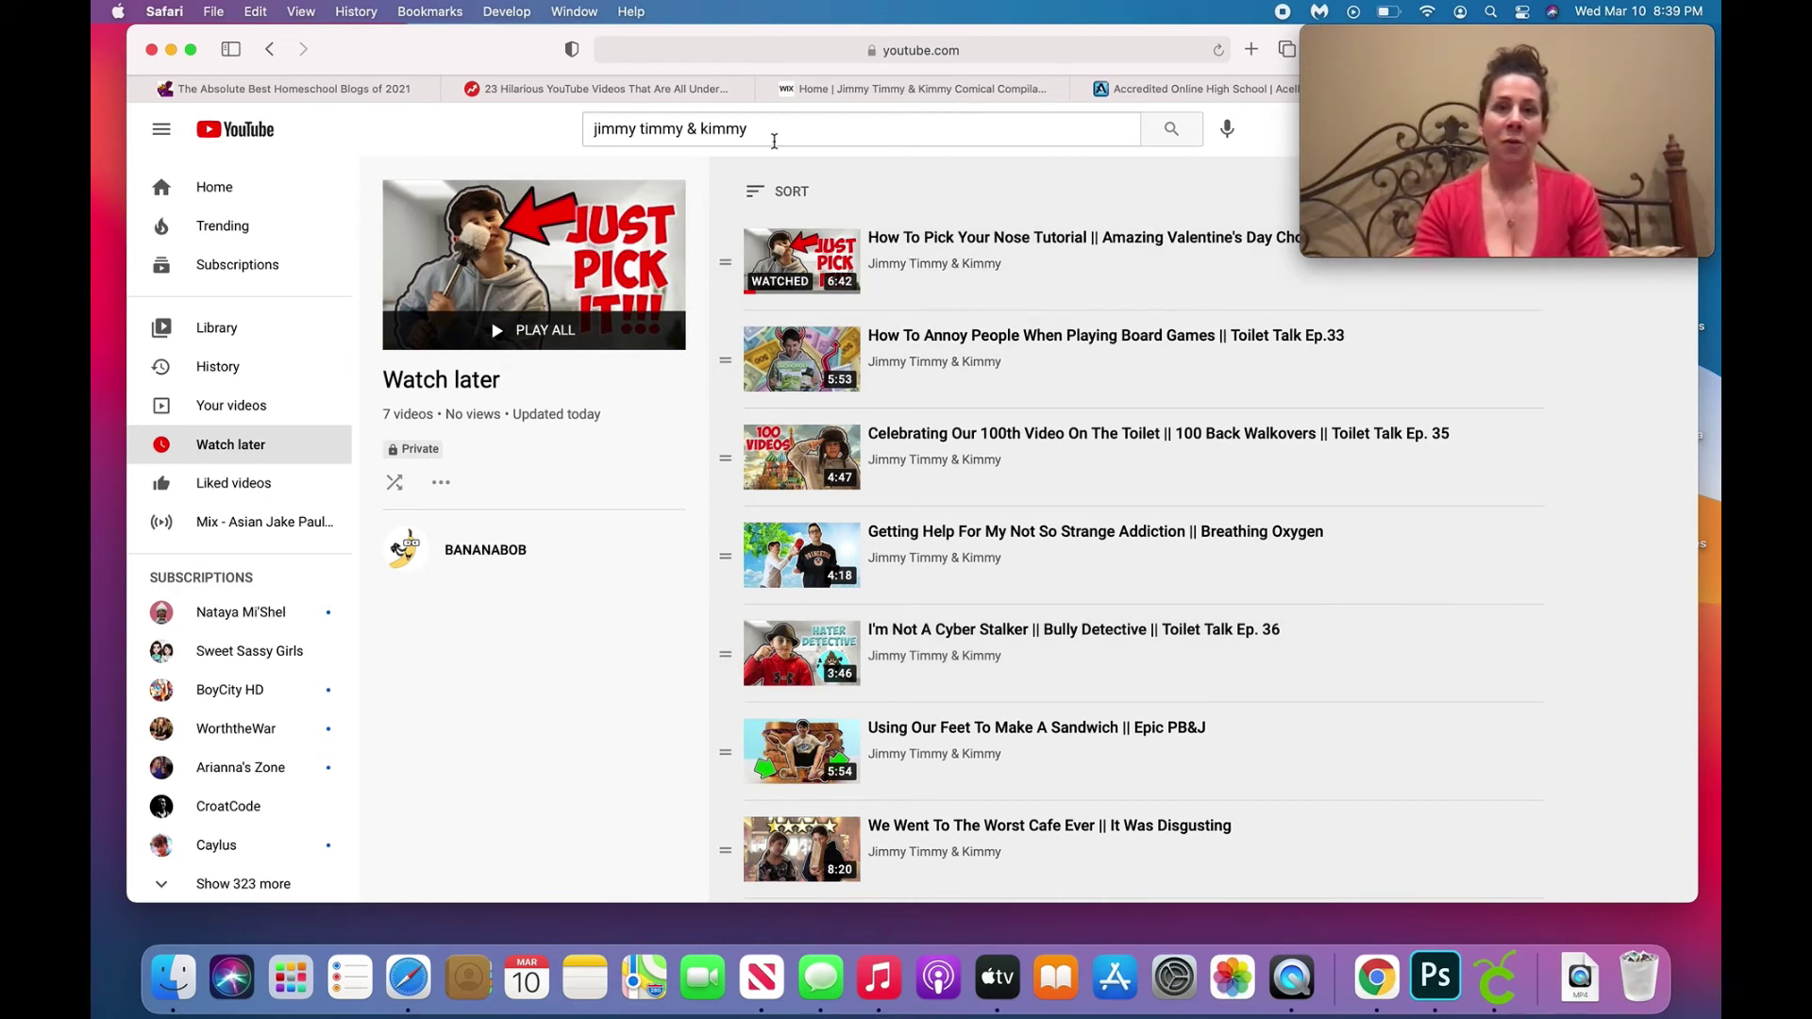
# Search 'crazy or not' from search history and save its octopus tide-pool video to Watch later.
pyautogui.click(618, 113)
pyautogui.press('BackSpace')
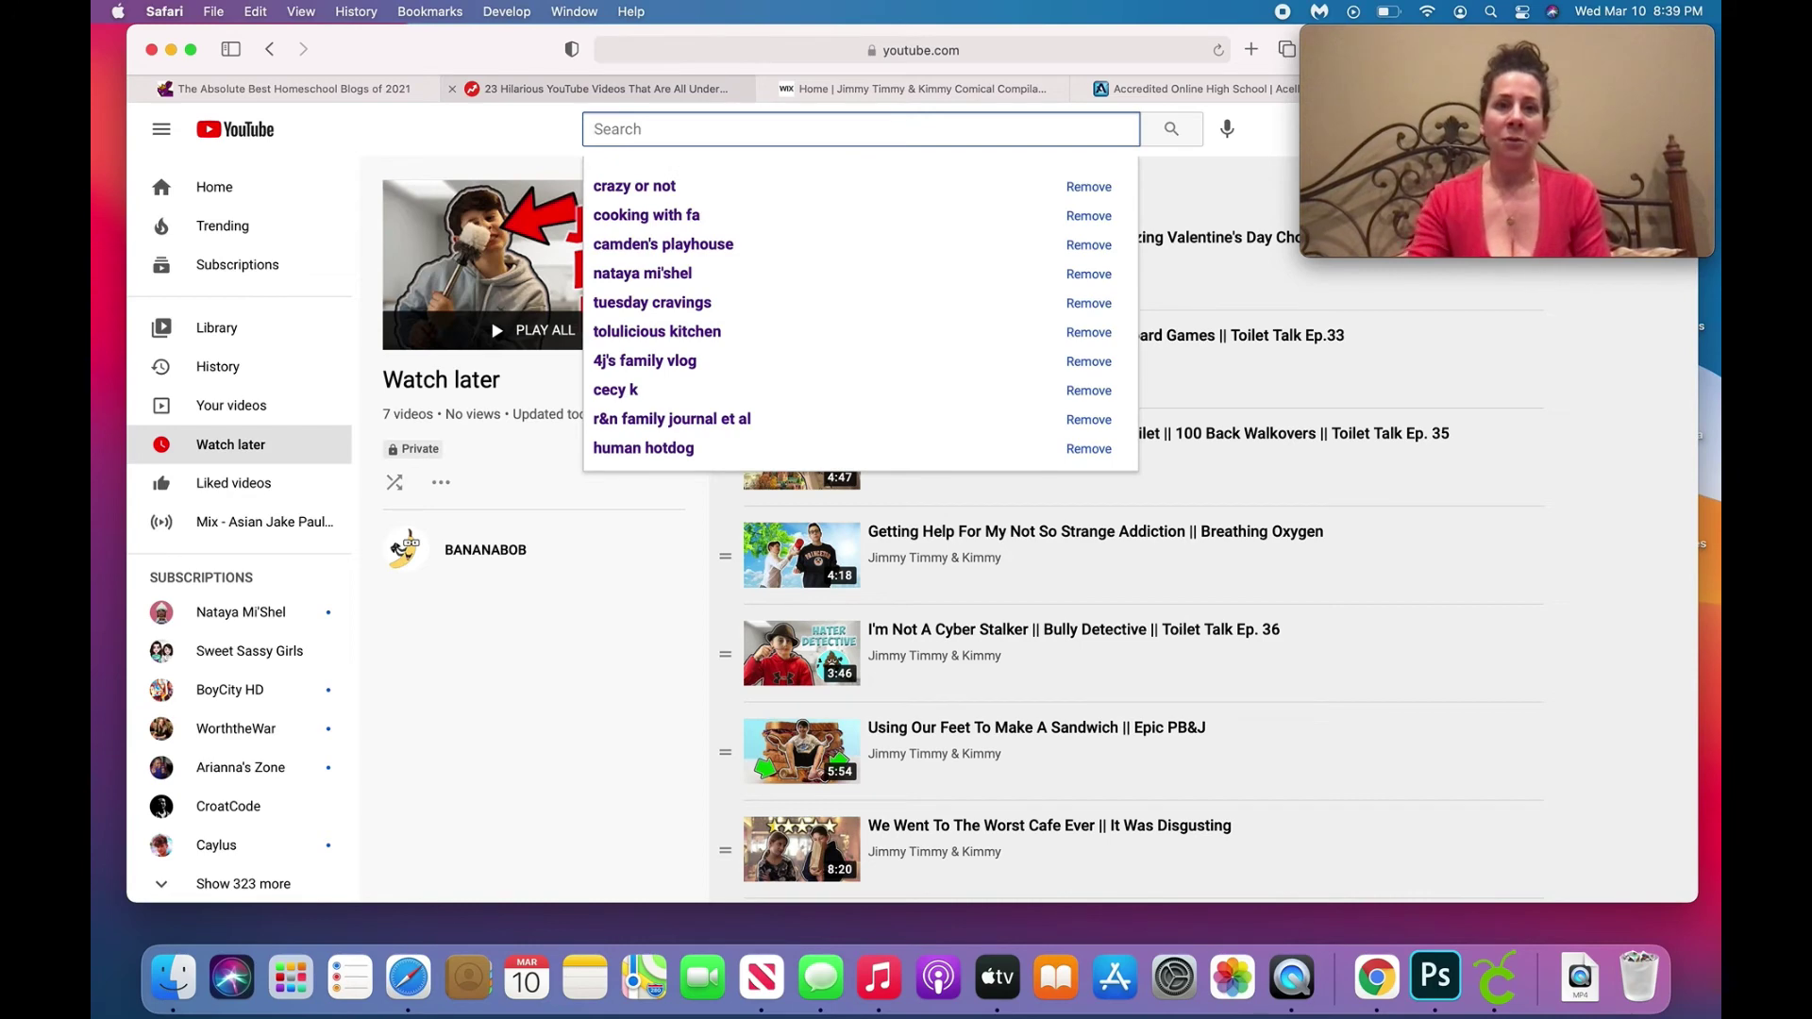
pyautogui.click(638, 189)
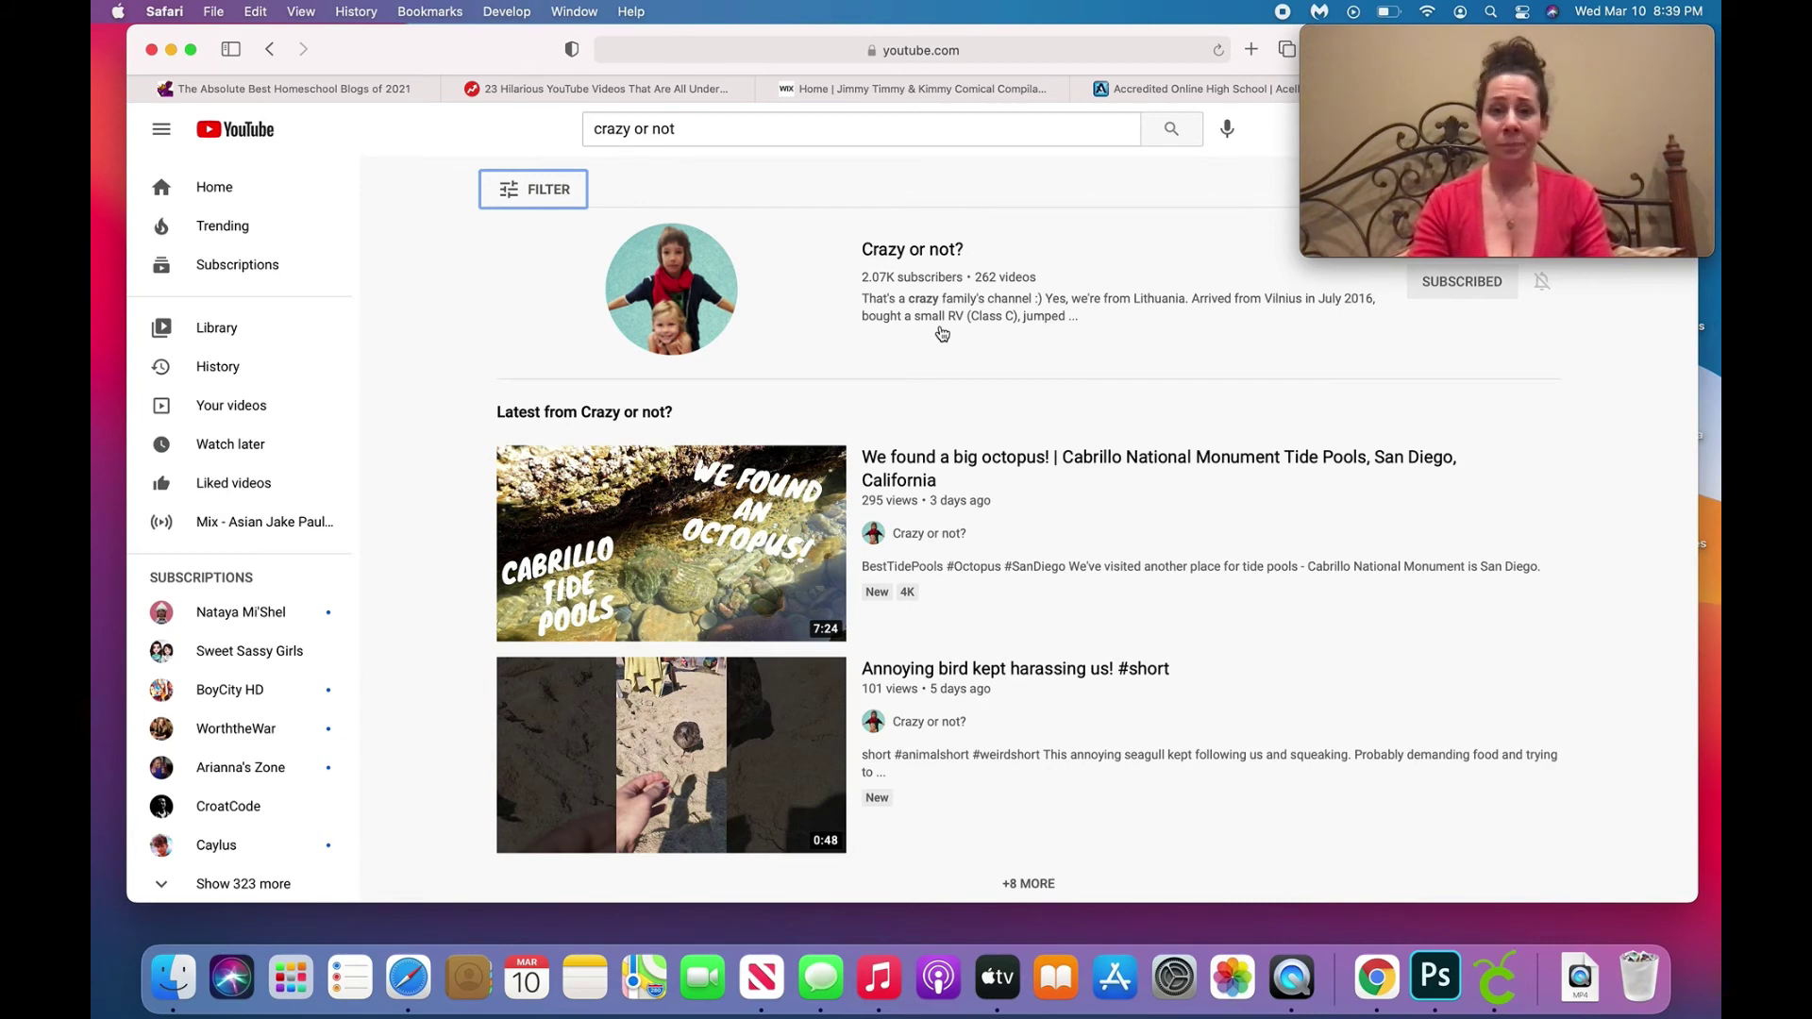
pyautogui.click(829, 464)
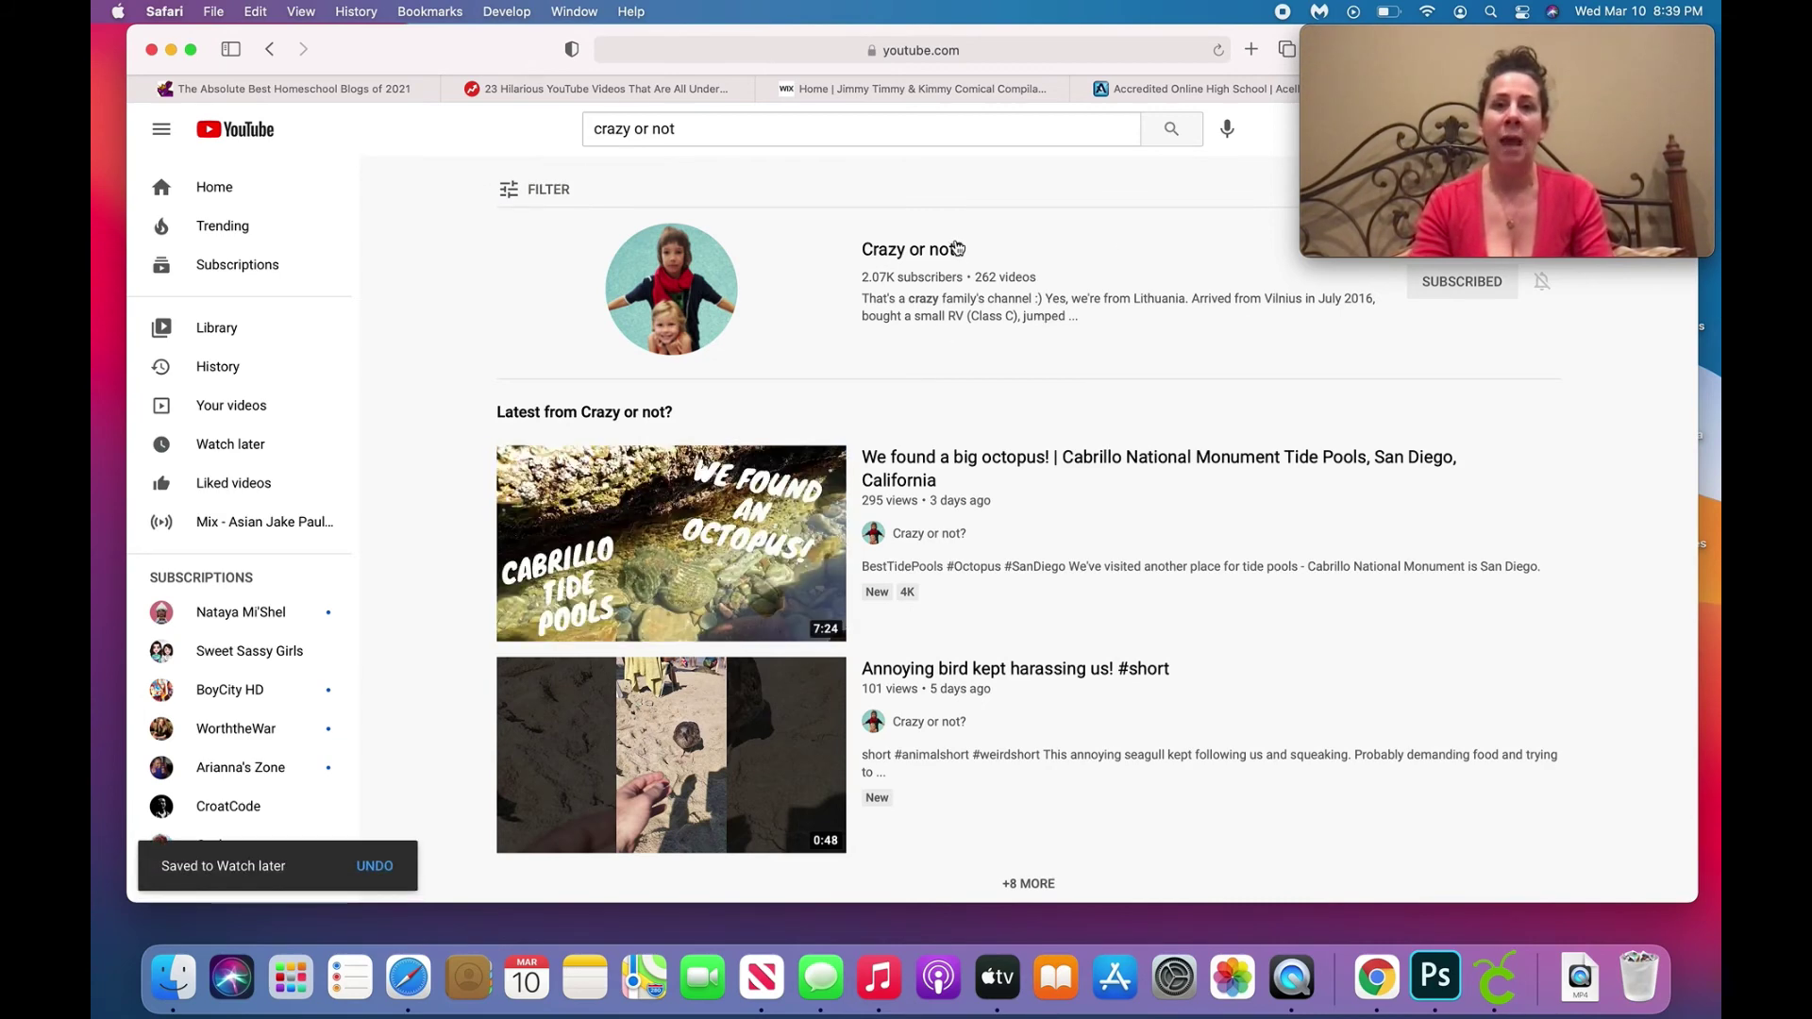